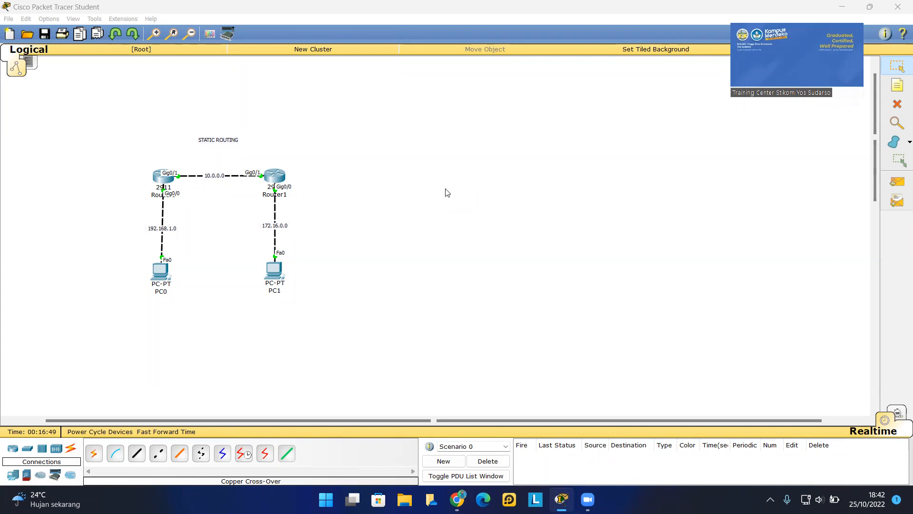
key(XF86MonBrightnessUp)
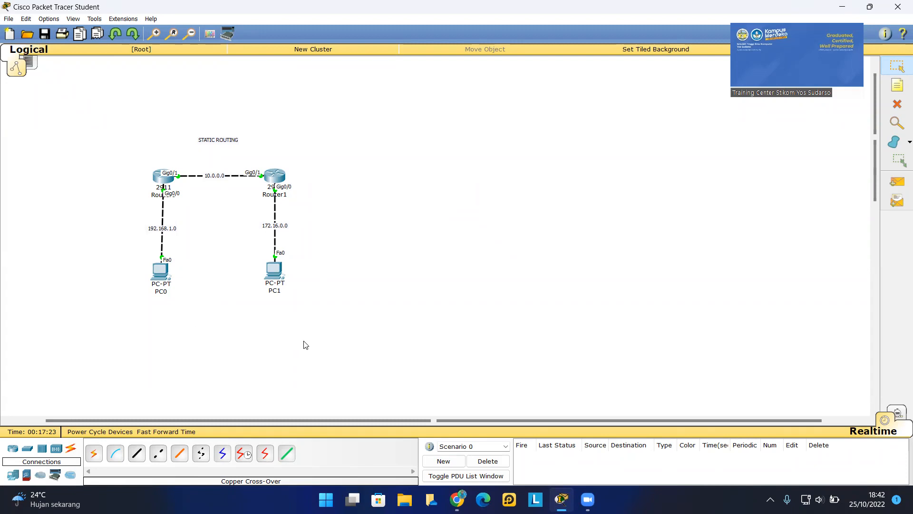
drag(324, 343, 125, 259)
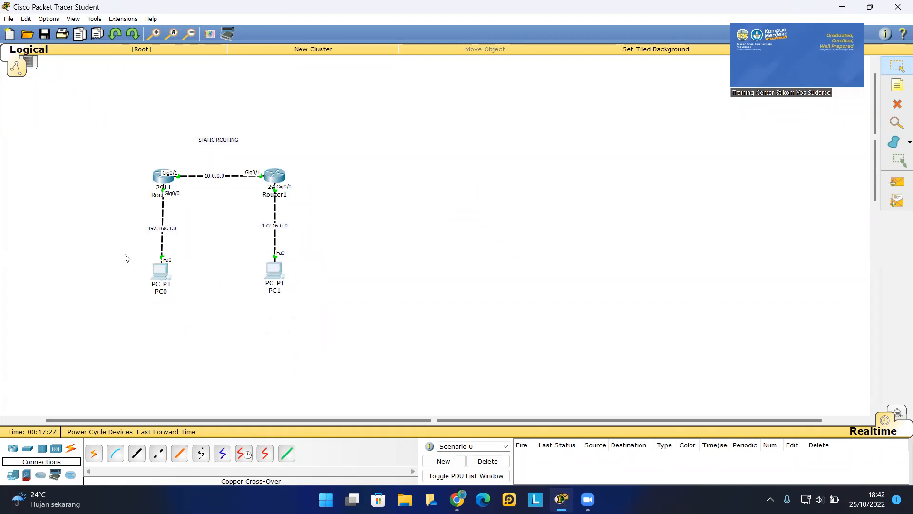
drag(108, 149, 369, 212)
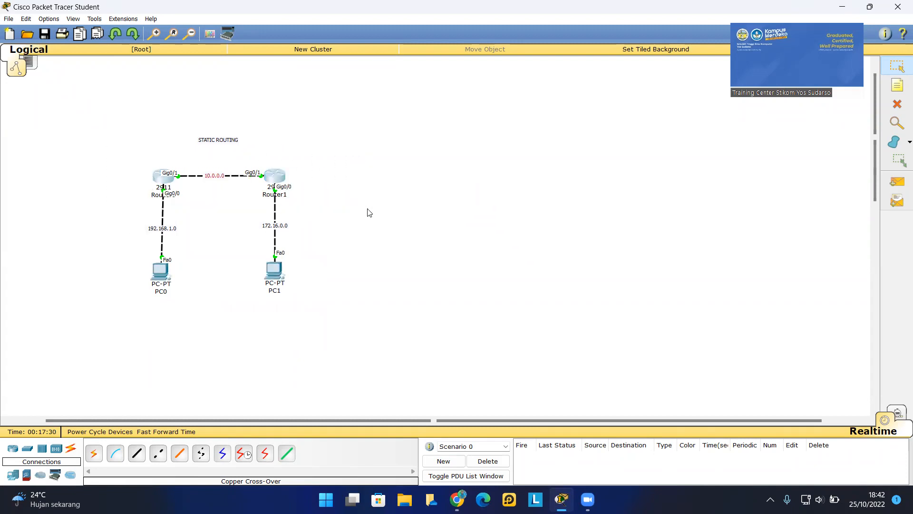
click(155, 199)
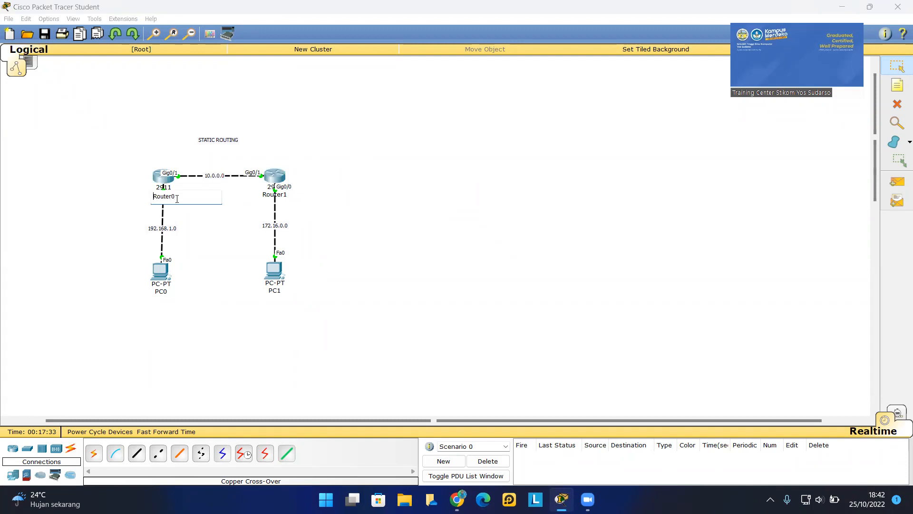
click(283, 196)
click(394, 217)
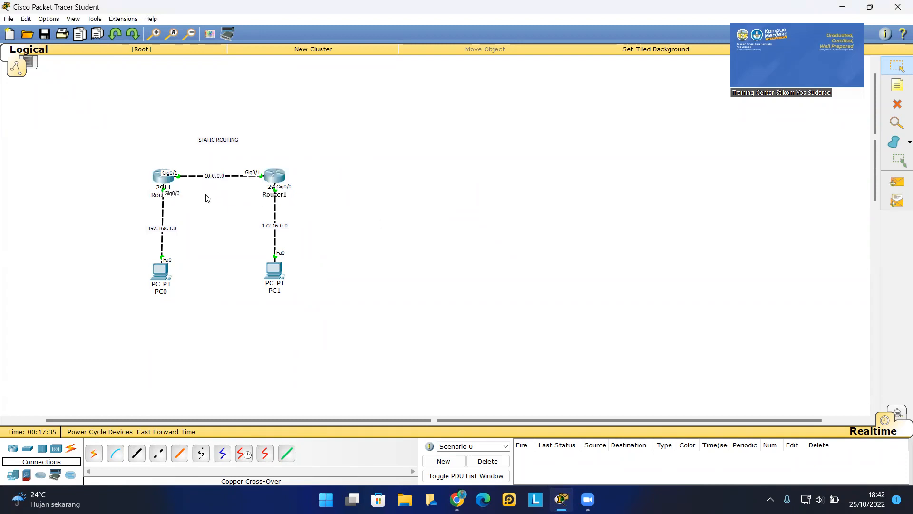
click(161, 195)
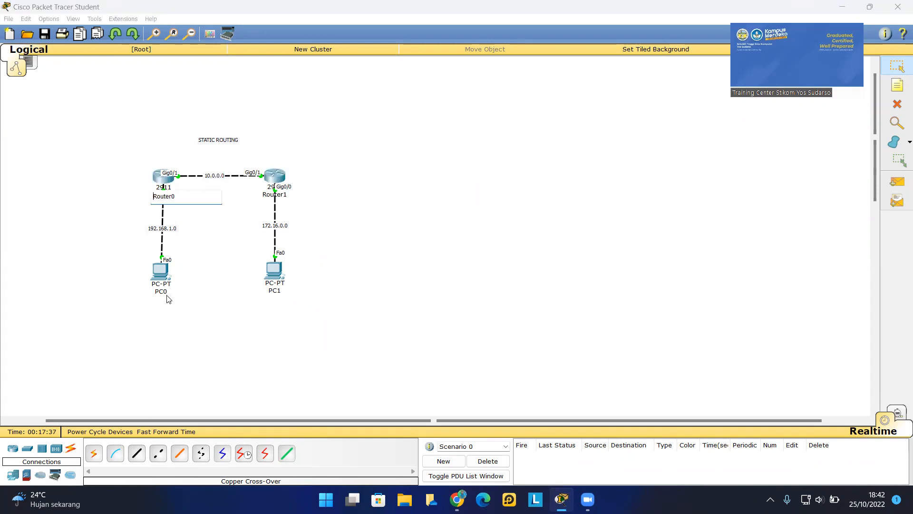
click(304, 348)
click(285, 197)
click(339, 226)
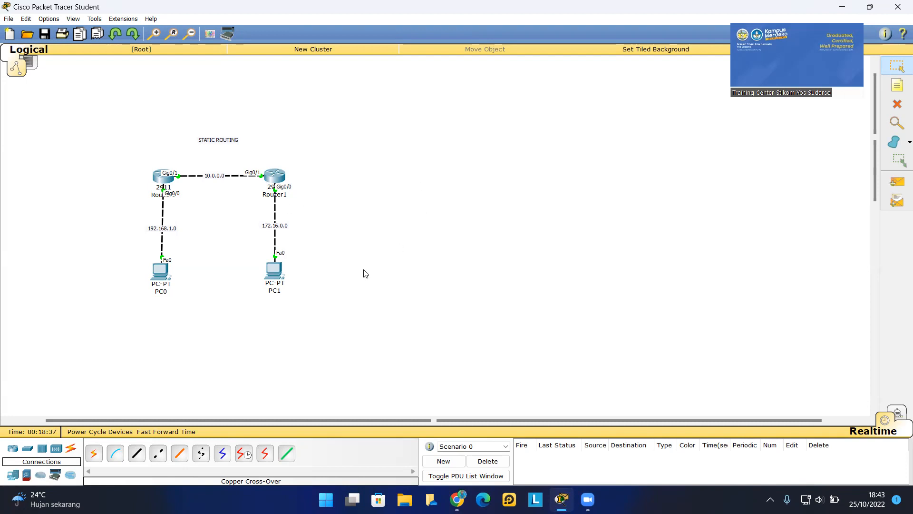
Step: List the available router models, and try to clear PC0's Command Prompt with cls
click(13, 449)
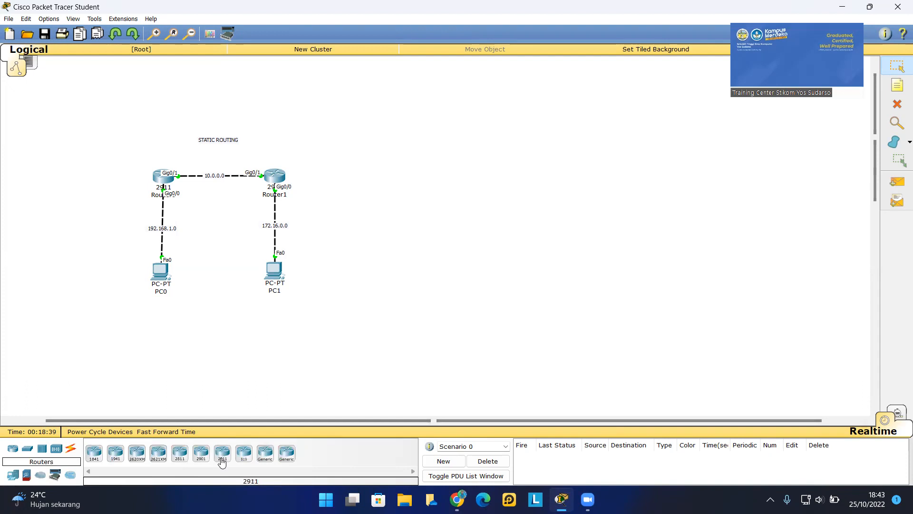
click(161, 271)
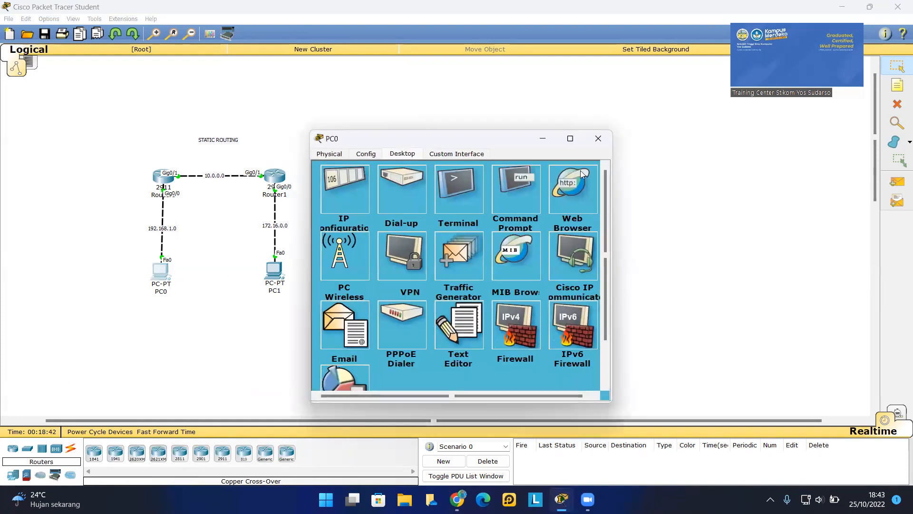
drag(419, 142, 495, 121)
click(593, 176)
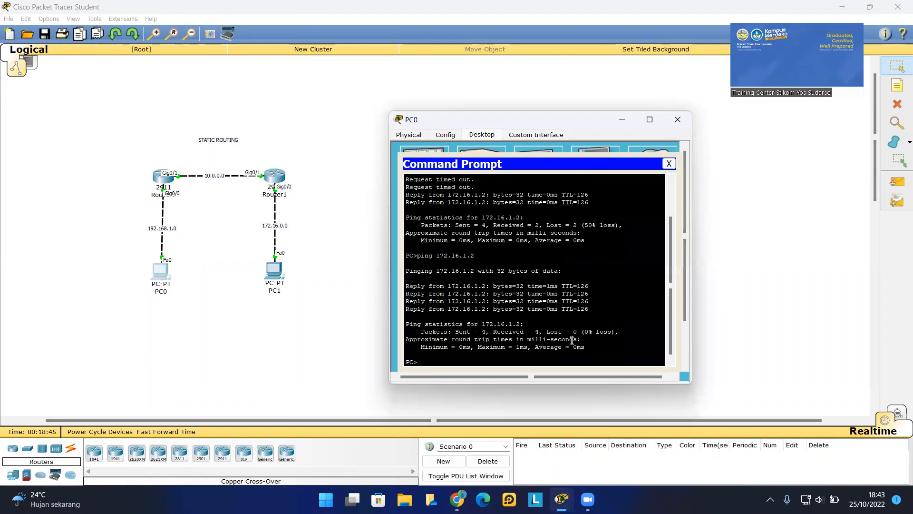
text(cls)
key(Return)
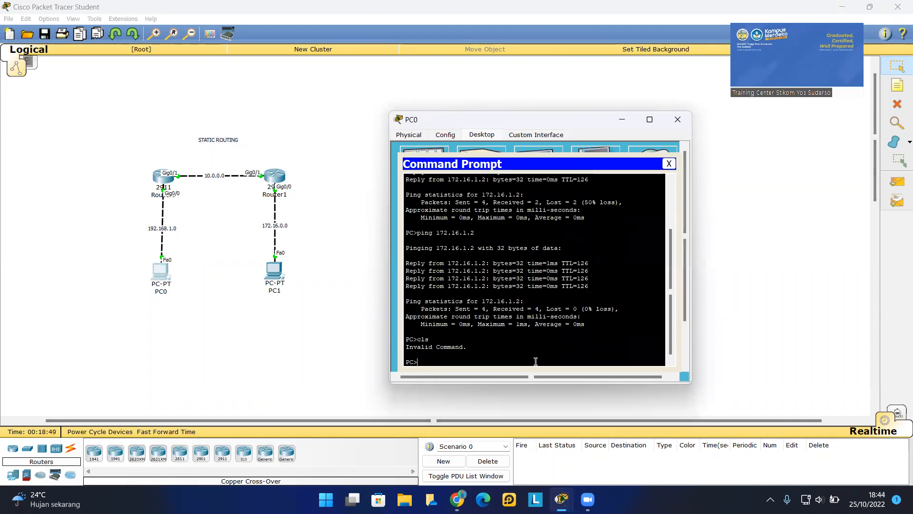
Step: Begin a ping command in PC0's Command Prompt and look up PC1's IP address with ipconfig
text(ping)
click(300, 306)
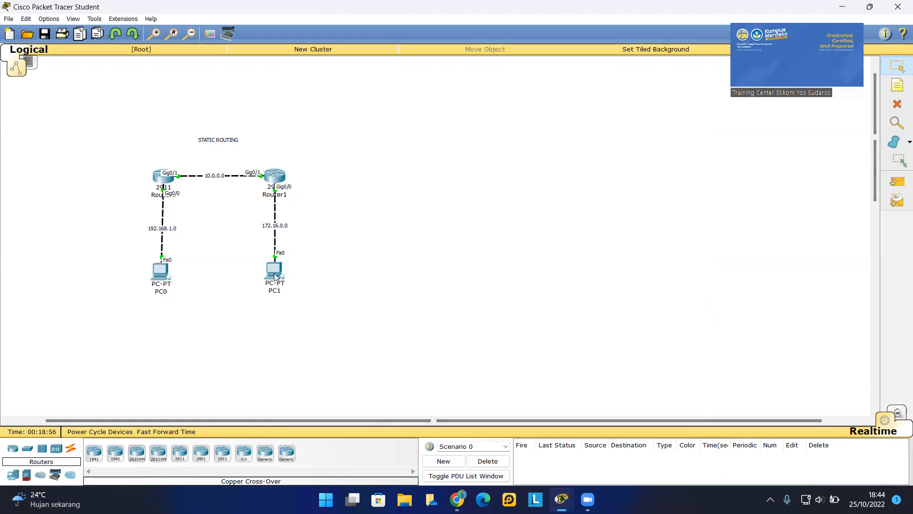
click(275, 276)
click(509, 182)
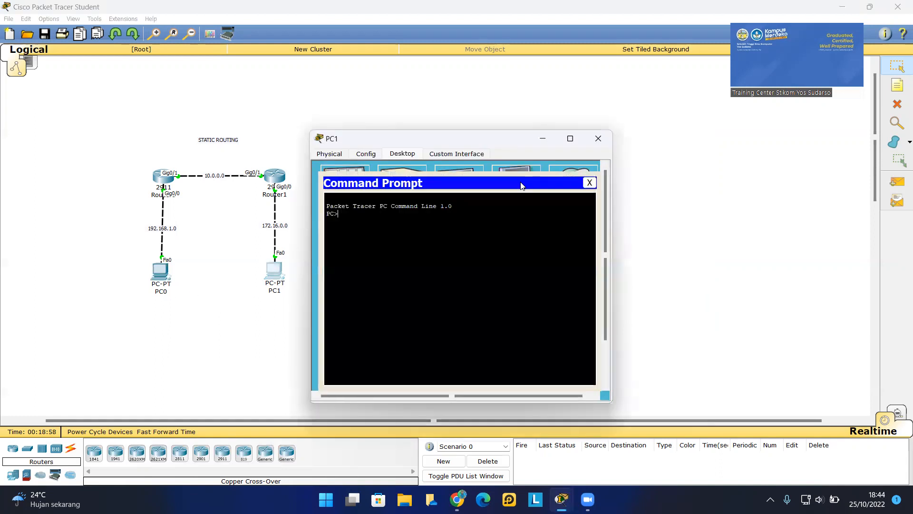
text(ipconfig)
key(Return)
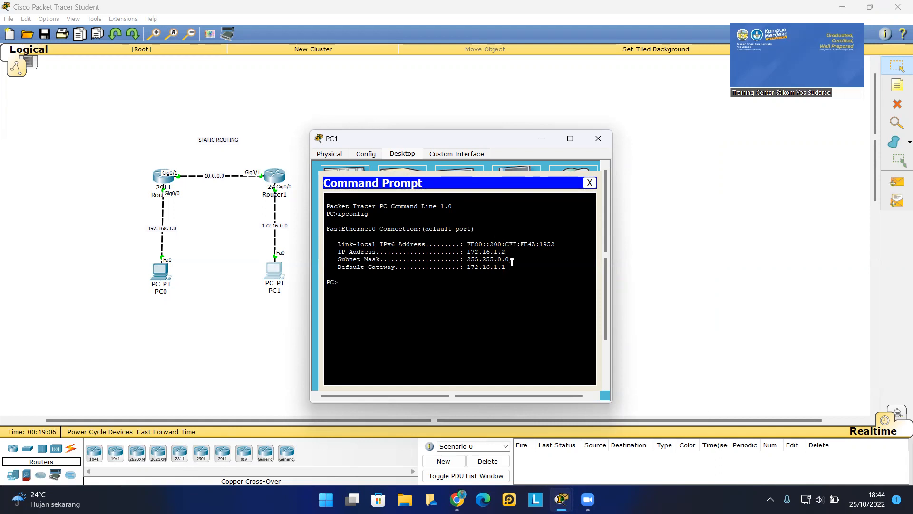
click(592, 148)
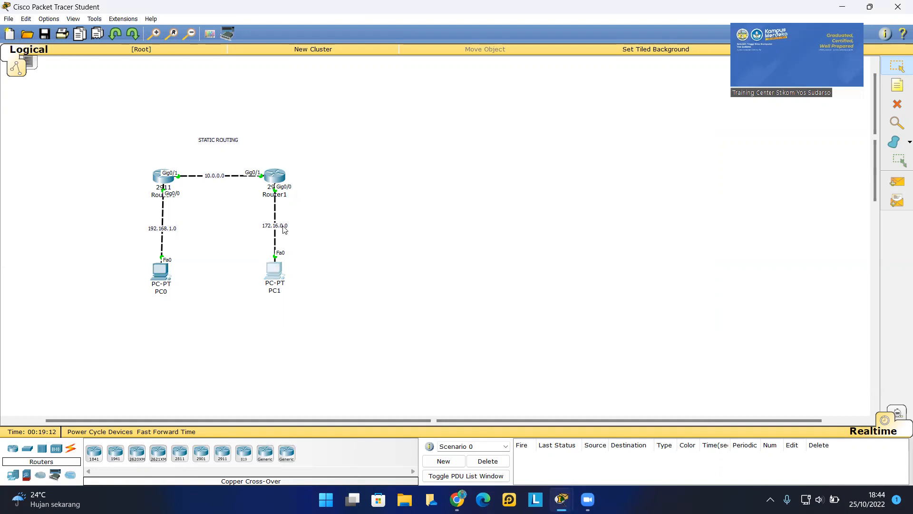
Step: Complete the ping from PC0 to 172.16.1.2 and close the PC0 window
click(160, 272)
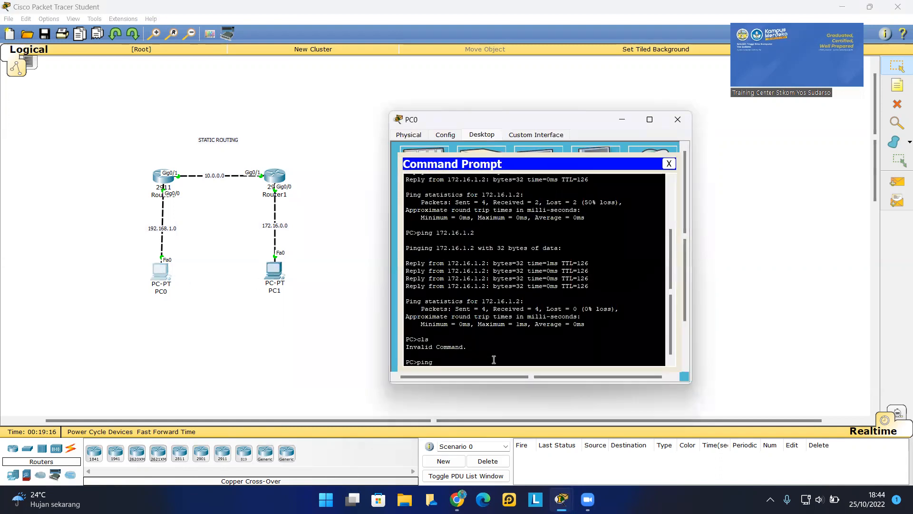
text(172.16.1.2)
key(Return)
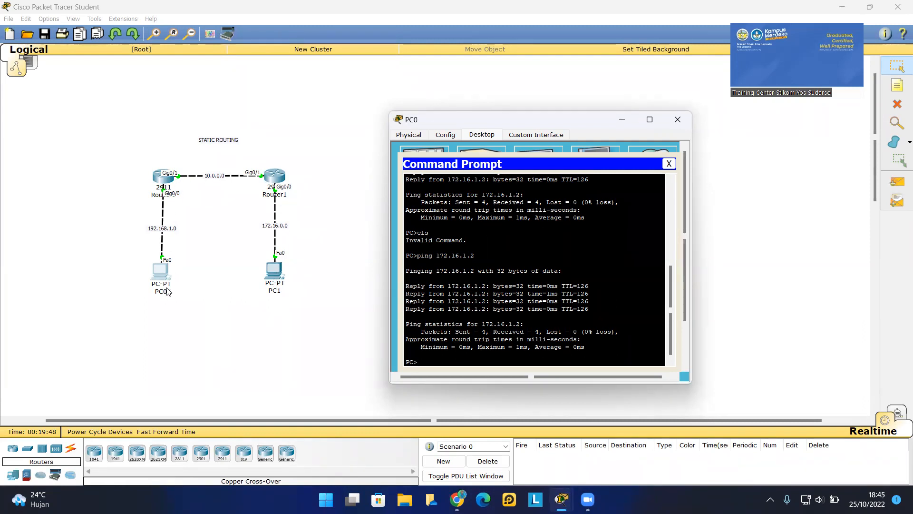
click(677, 120)
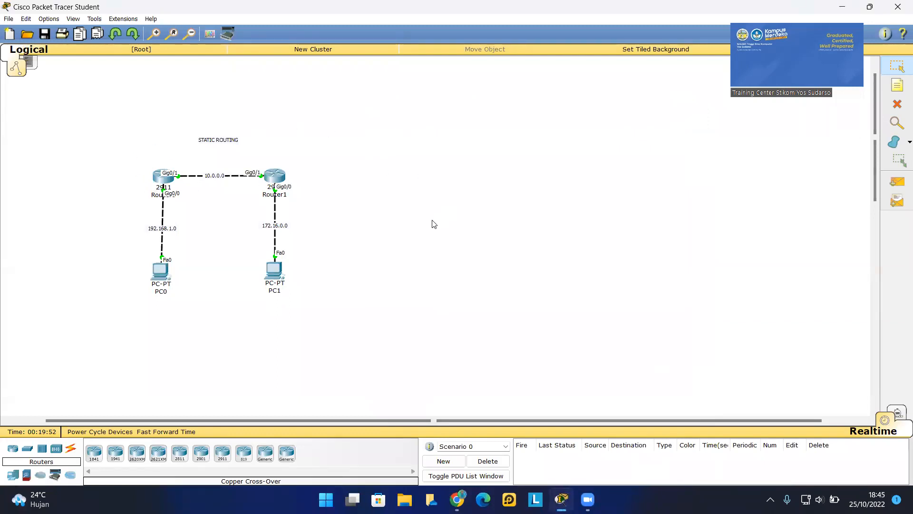
Step: Place two 2911 routers side by side in the empty area beside the static routing topology
click(222, 452)
click(413, 169)
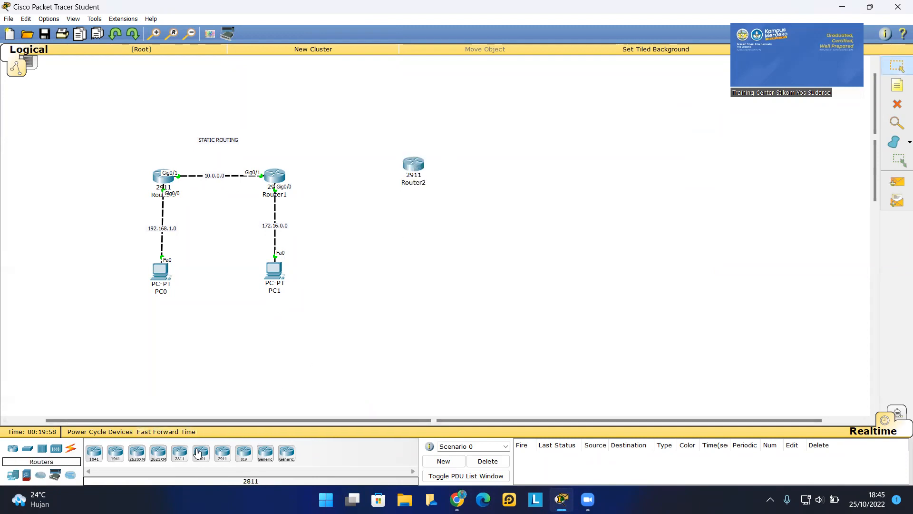
click(222, 453)
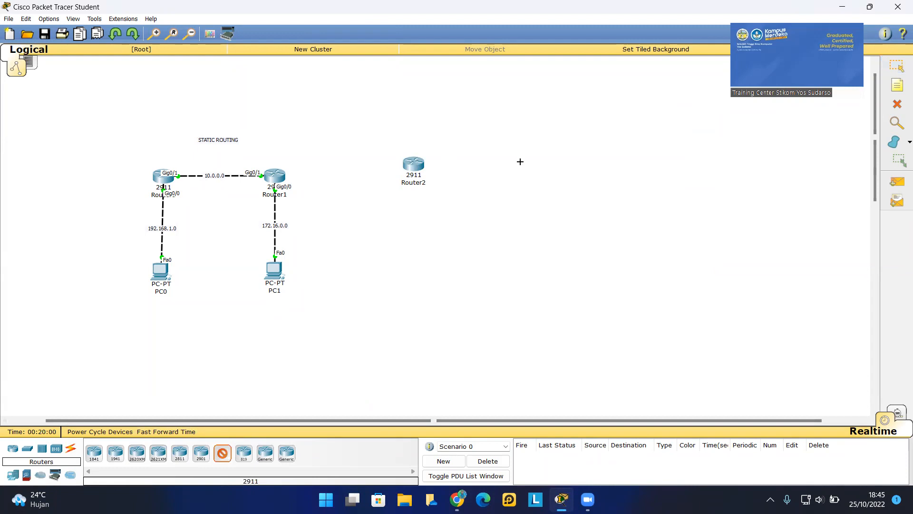
click(520, 161)
Step: Place two generic PCs, one below each of the new 2911 routers
click(11, 475)
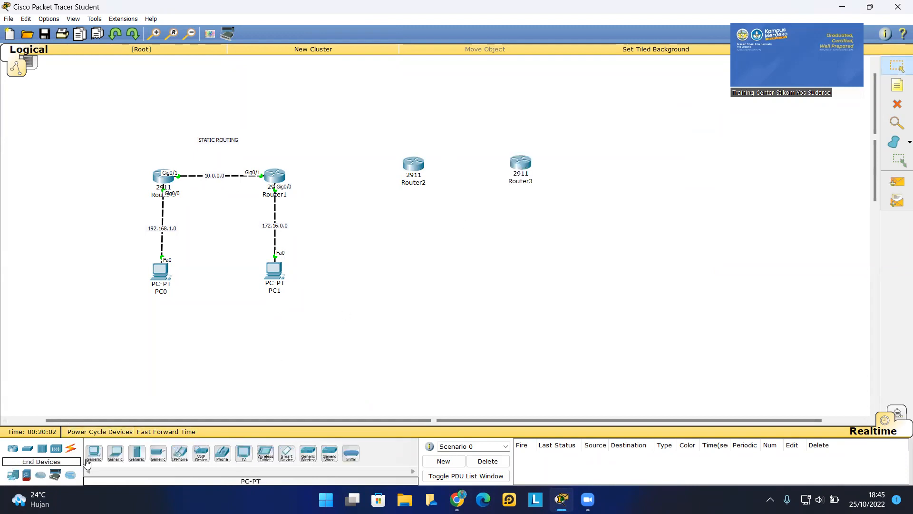
click(94, 452)
click(409, 269)
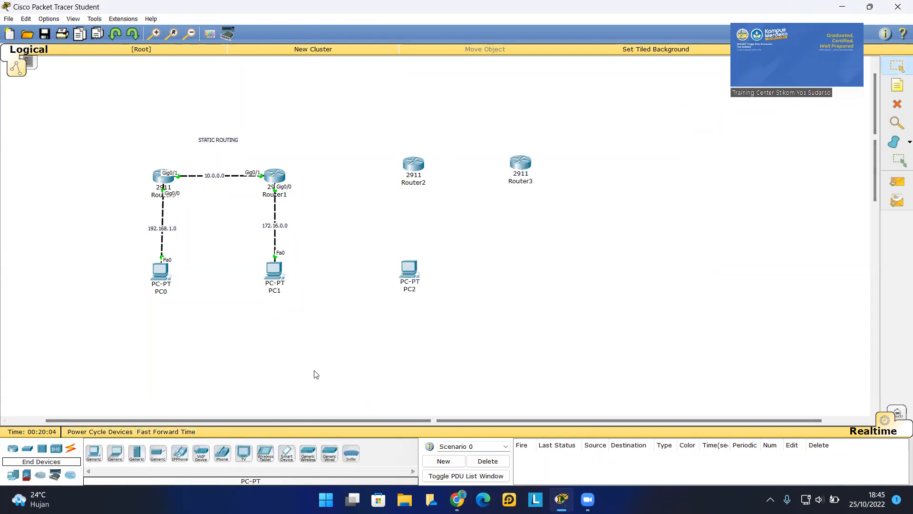
click(94, 452)
click(521, 271)
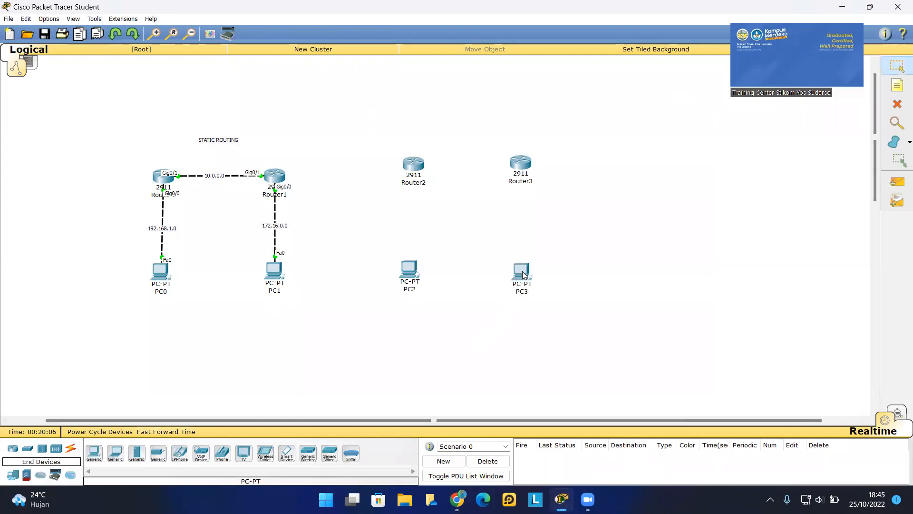
Step: Connect Router2's GigabitEthernet0/0 to PC2's FastEthernet0 with a copper cross-over cable
click(72, 452)
click(158, 452)
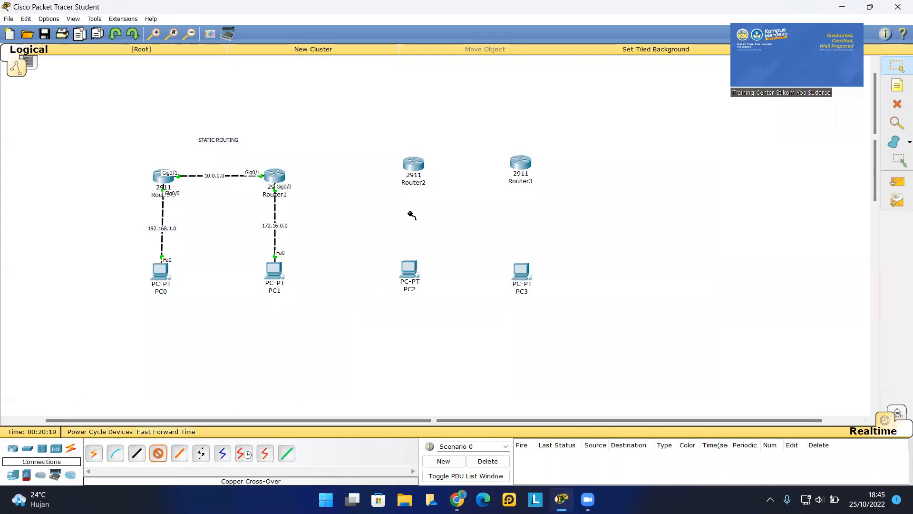
click(412, 166)
click(429, 197)
click(409, 269)
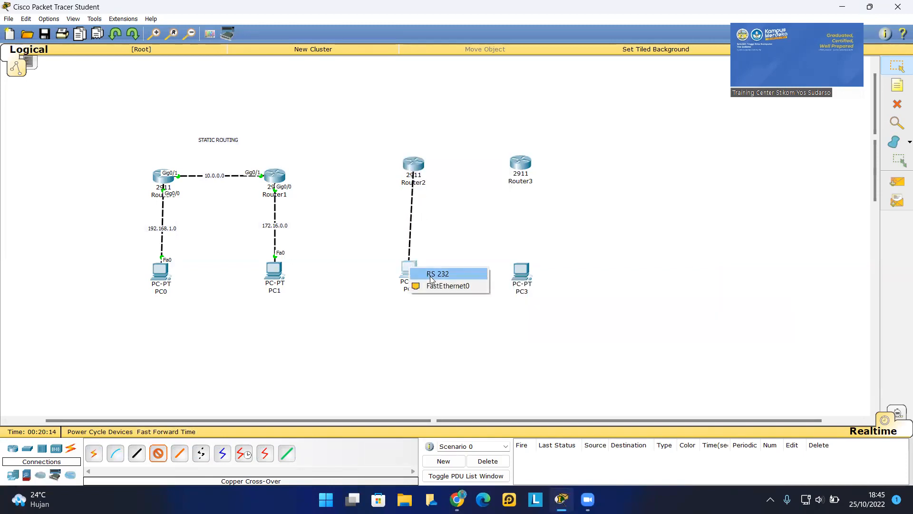
click(437, 285)
Step: Connect Router3's GigabitEthernet0/0 to PC3's FastEthernet0 with a copper cross-over cable
click(158, 453)
click(524, 164)
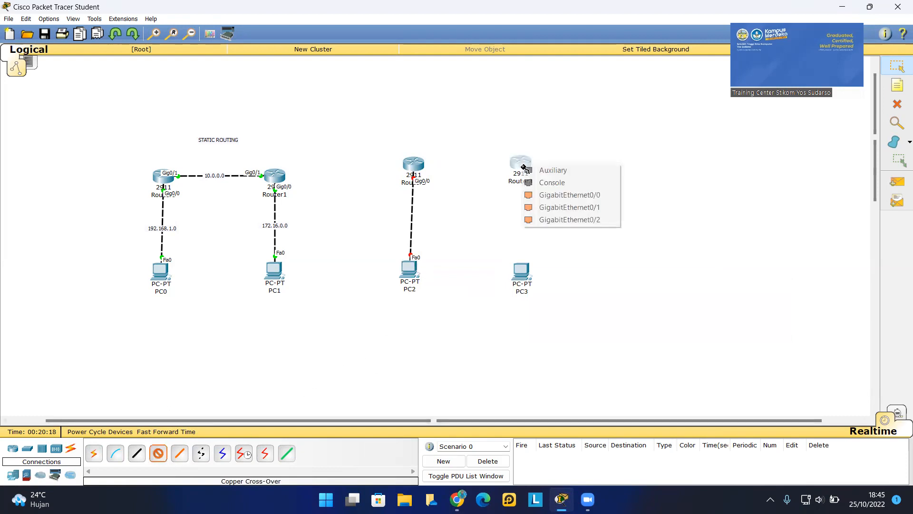
click(543, 194)
click(524, 271)
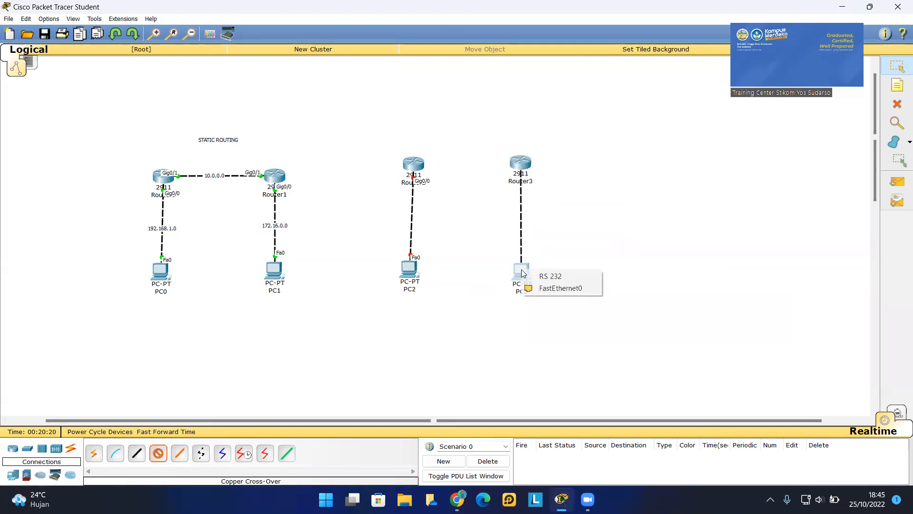
click(554, 288)
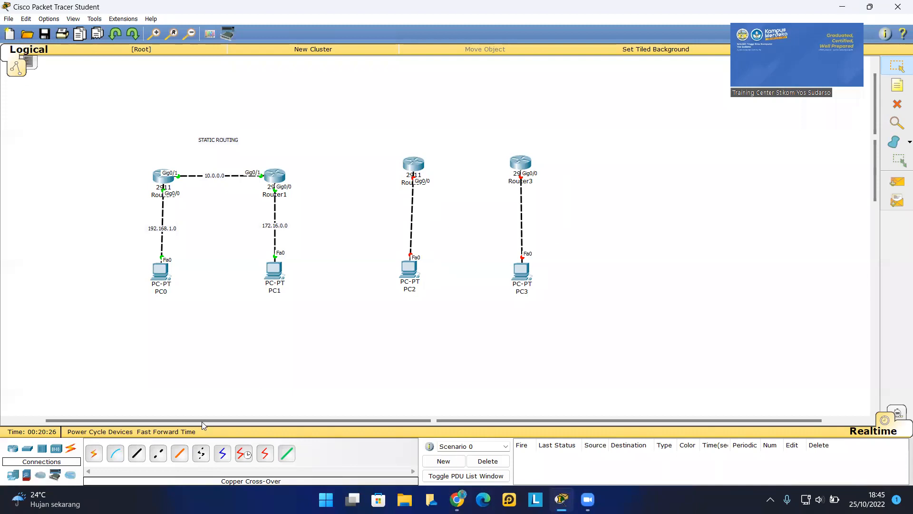
Step: Link Router2 and Router3 through their GigabitEthernet0/1 ports with a copper cross-over cable
click(158, 453)
click(419, 165)
click(458, 195)
click(517, 164)
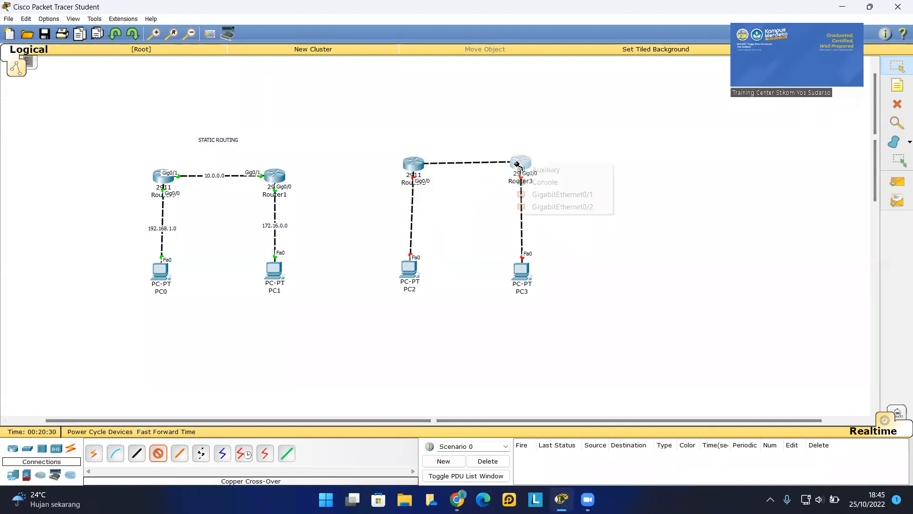
click(549, 194)
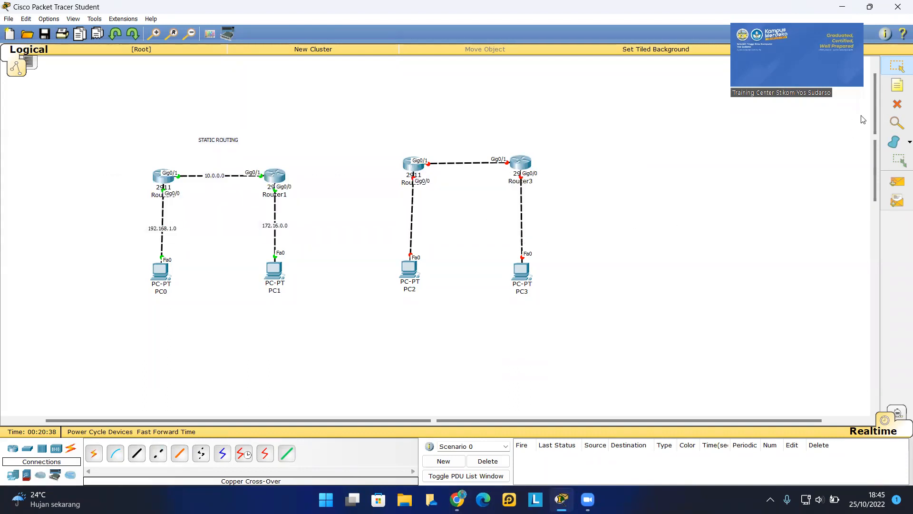
Step: Label the Router2–PC2 link 192.168.1.0, the Router2–Router3 link 192.168.2.0 and the Router3–PC3 link 192.168.3.0 with notes
click(896, 91)
click(400, 218)
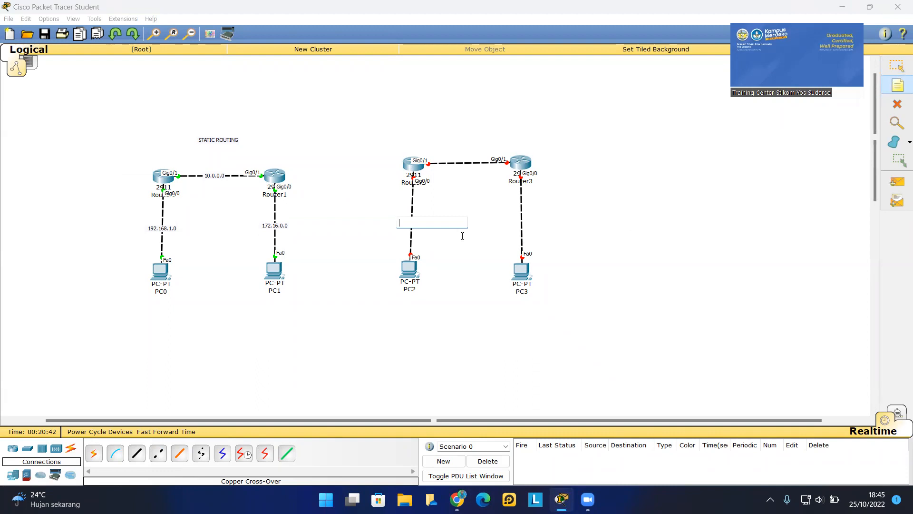
text(1)
click(442, 162)
text(192.168)
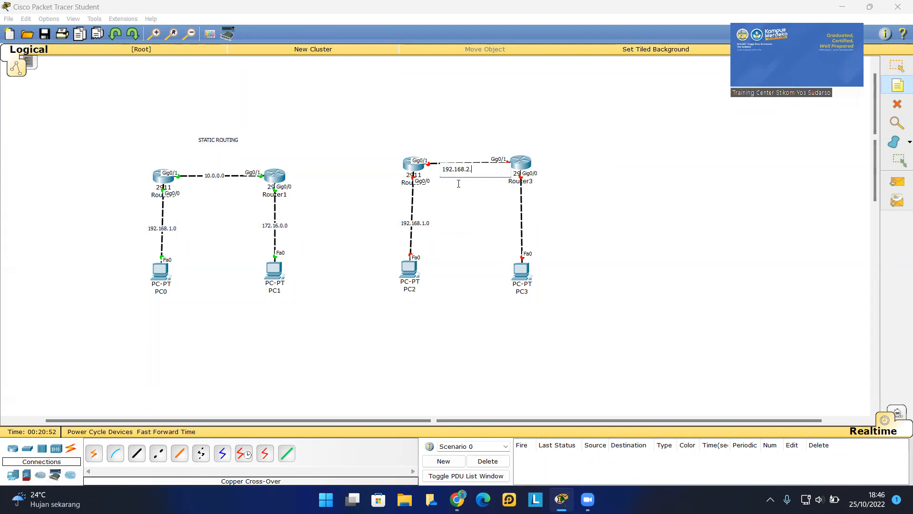
click(510, 222)
text(192.168.3.0)
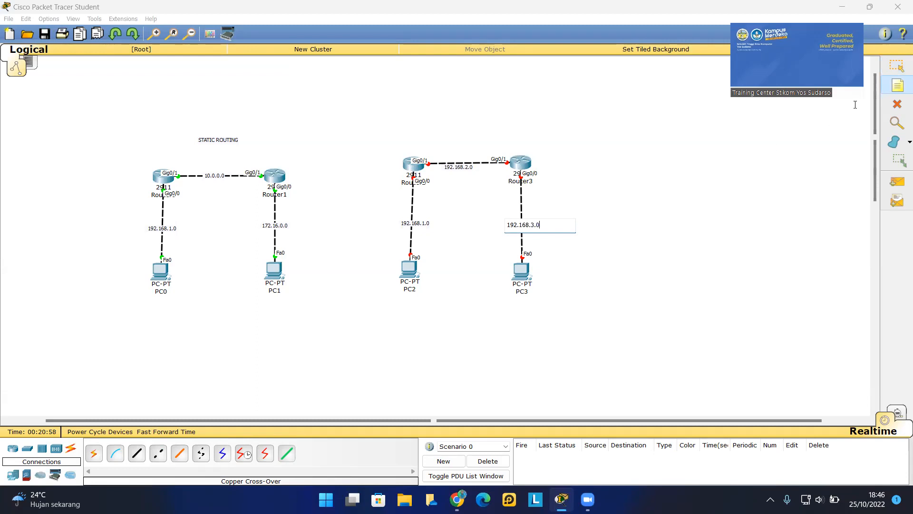
key(Escape)
Step: Center the 192.168.3.0, 192.168.1.0 and 192.168.2.0 notes on their links in the new topology
drag(531, 224, 525, 222)
drag(426, 227, 423, 227)
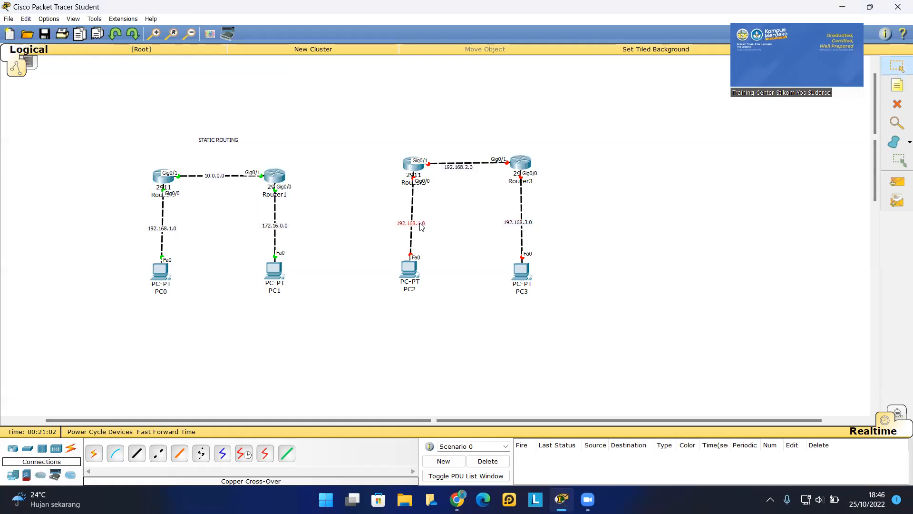
drag(456, 170, 458, 163)
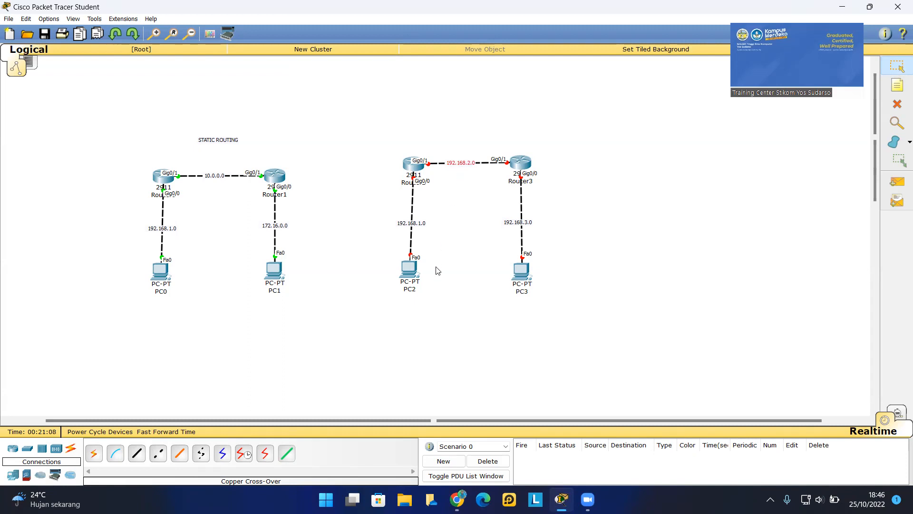
Step: Configure Router2's GigabitEthernet0/0 with IP 192.168.1.1 and mask 255.255.255.0, and turn the port on
click(407, 167)
drag(435, 139, 669, 153)
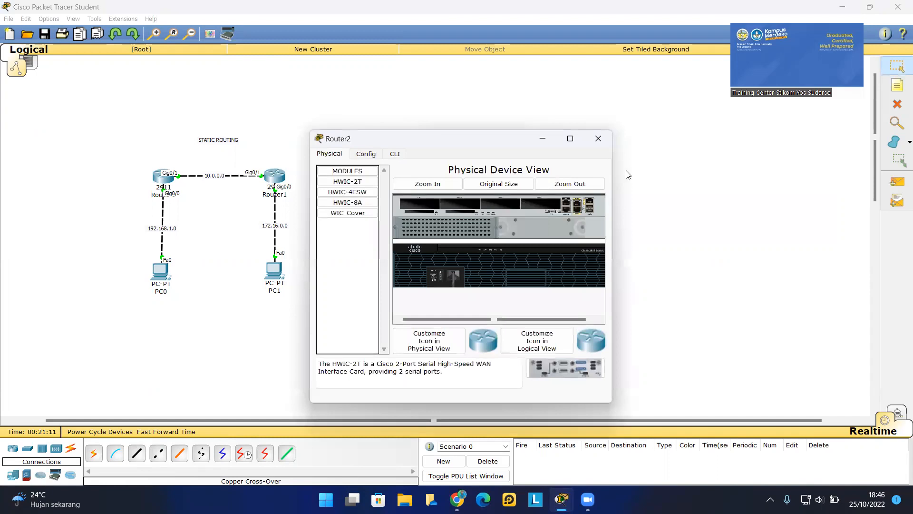
click(597, 170)
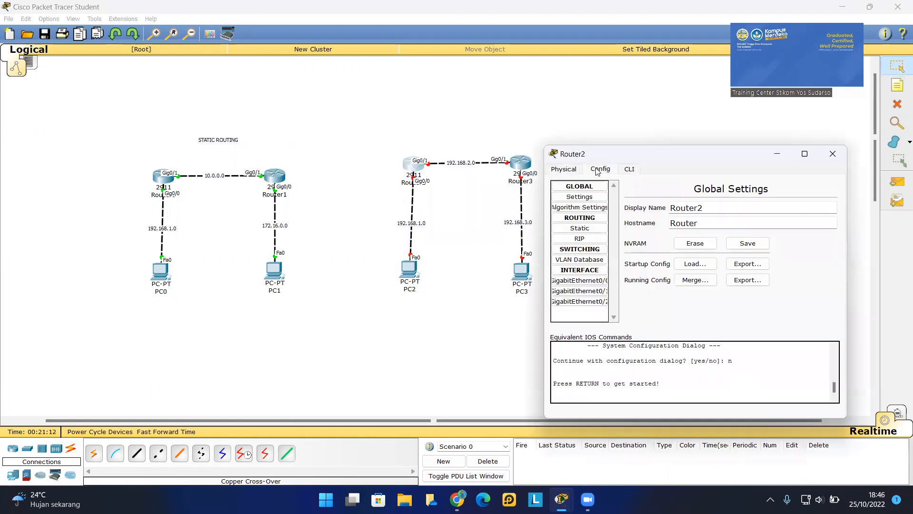
click(603, 281)
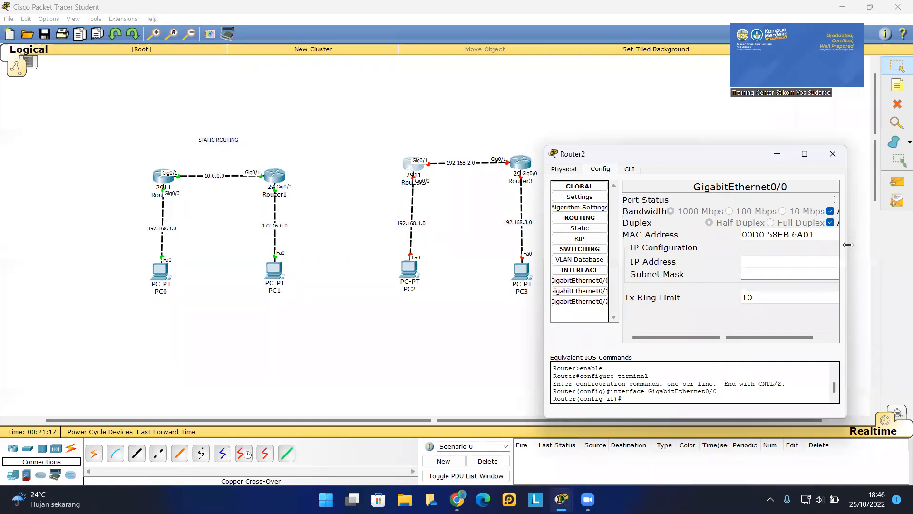
drag(848, 244, 889, 239)
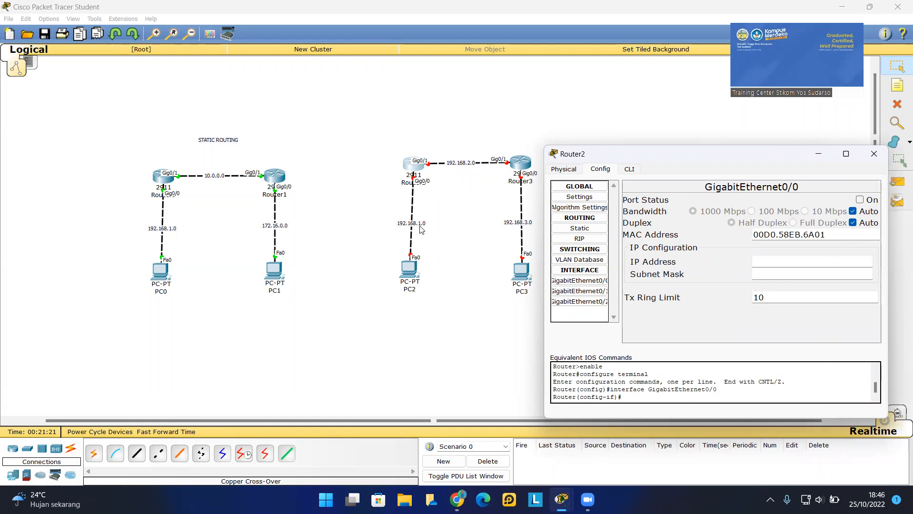
click(786, 259)
text(192.168.1.1)
key(Tab)
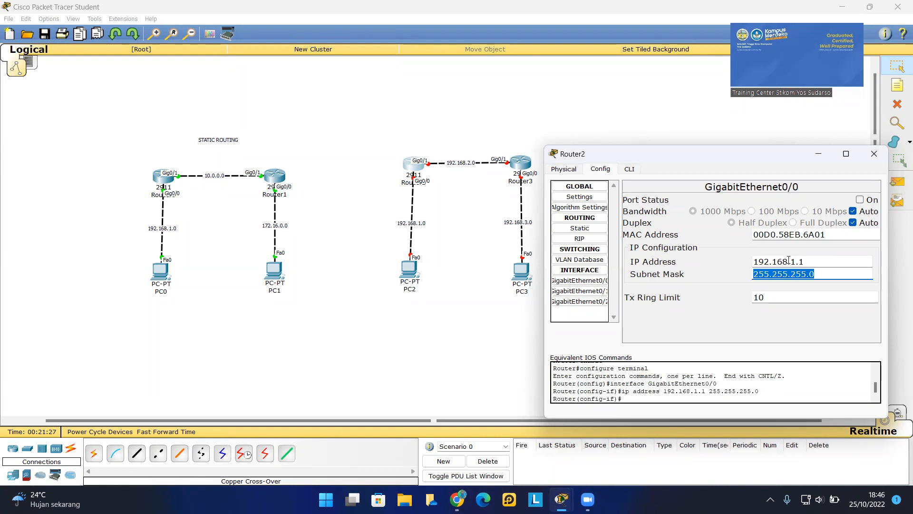
click(860, 199)
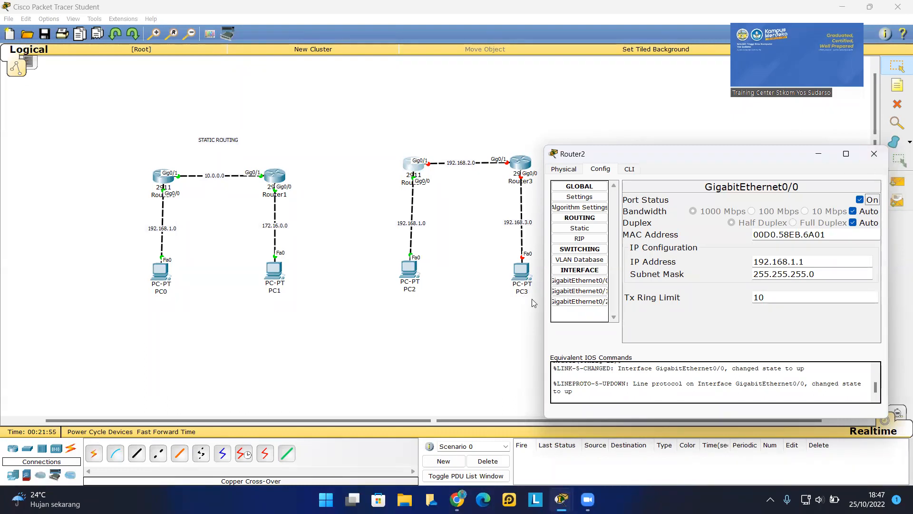
Step: Turn on Router2's GigabitEthernet0/1 and assign it IP 192.168.2.1 with mask 255.255.255.0
click(593, 291)
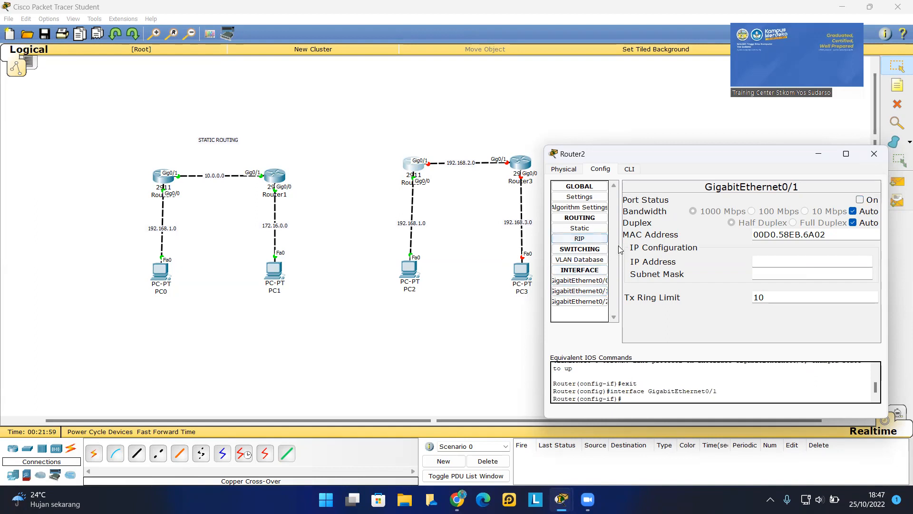
click(859, 200)
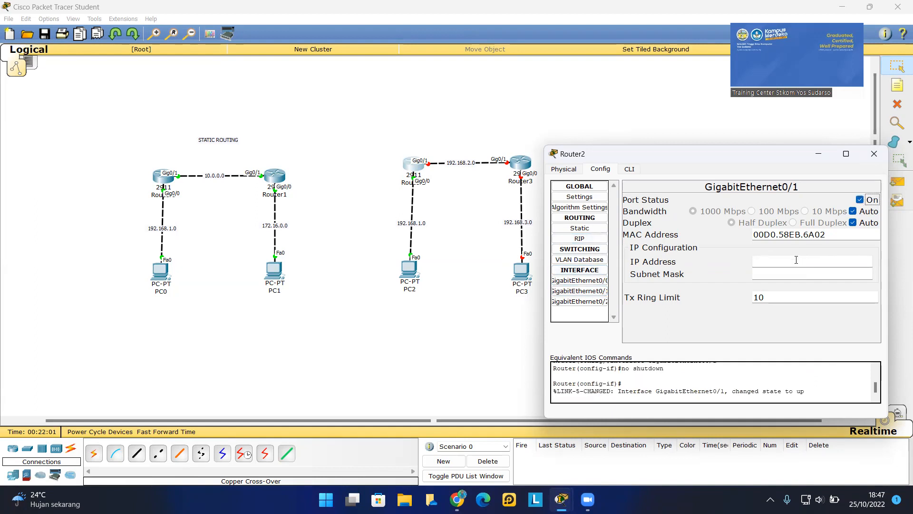
click(759, 261)
text(192.)
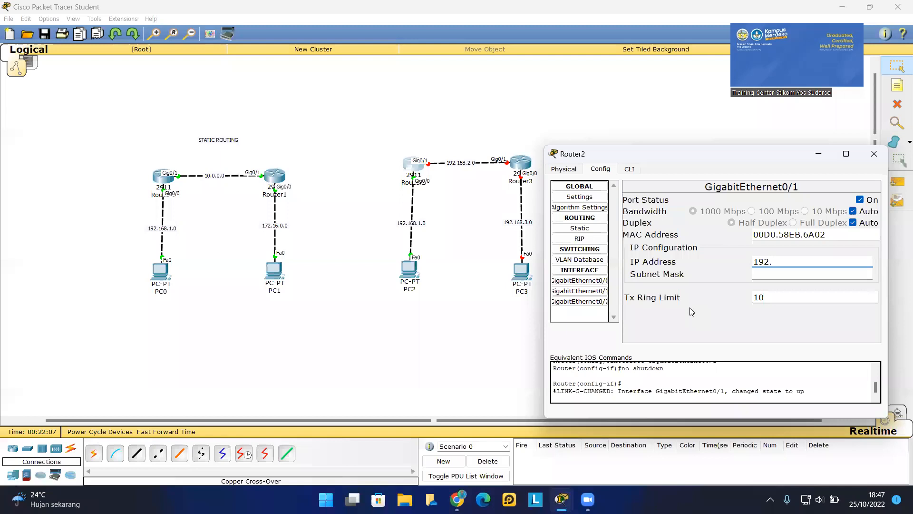
text(168)
text(.2.)
text(1)
key(Tab)
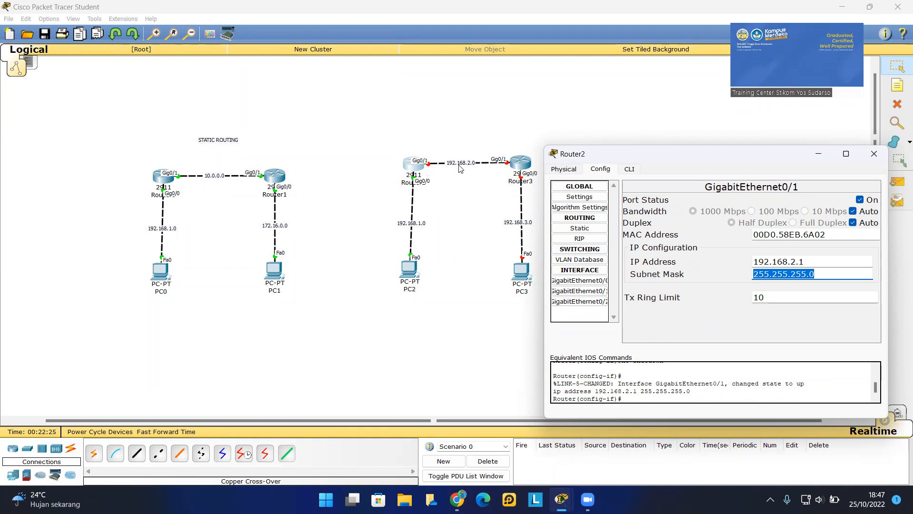
click(873, 154)
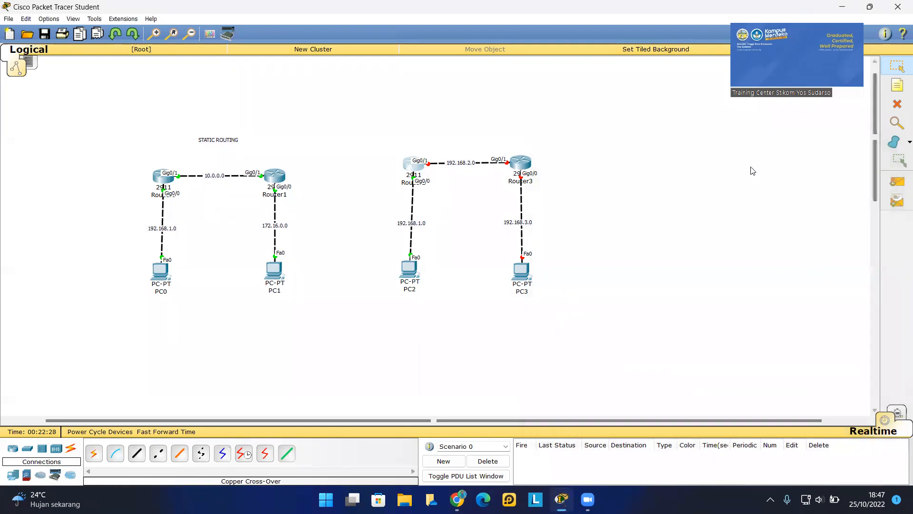
Step: Turn on Router3's GigabitEthernet0/0 and assign it IP 192.168.3.1 with mask 255.255.255.0
click(528, 163)
drag(476, 142, 727, 149)
click(617, 161)
click(616, 275)
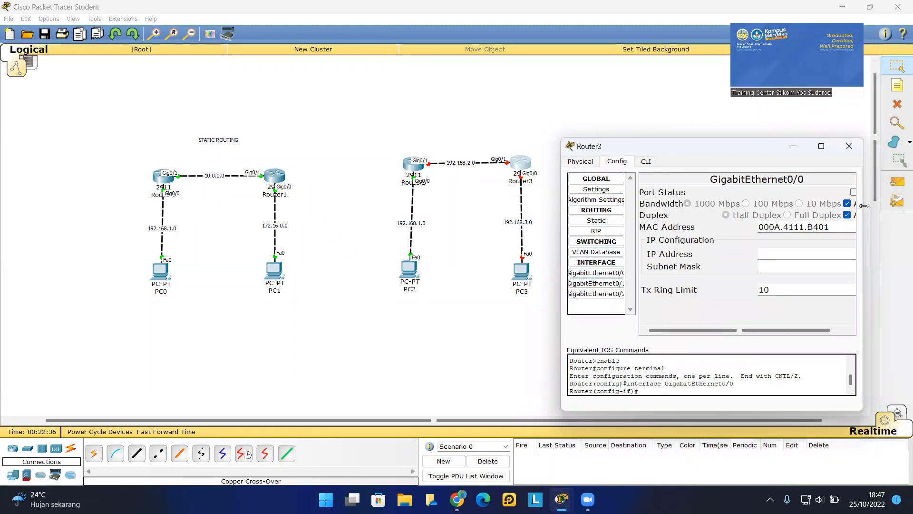
drag(864, 205, 908, 206)
click(878, 192)
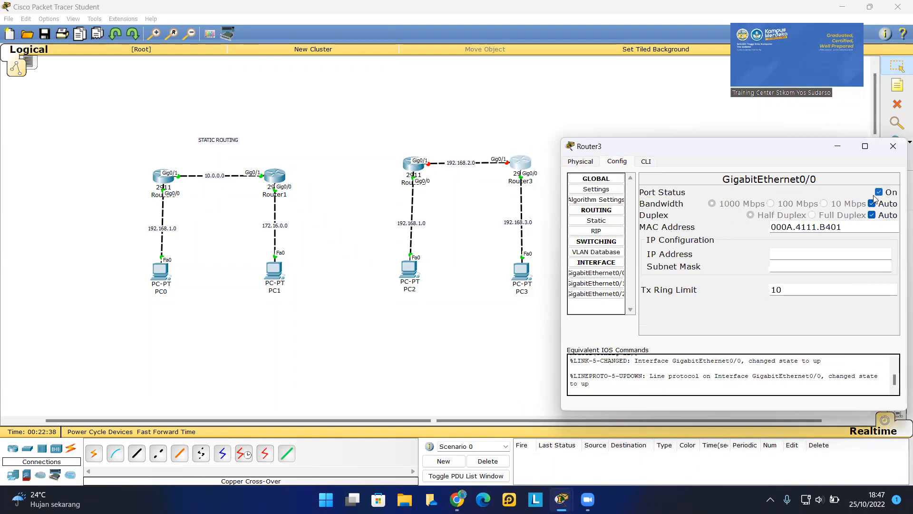
click(788, 249)
text(192.168.3.1)
key(Tab)
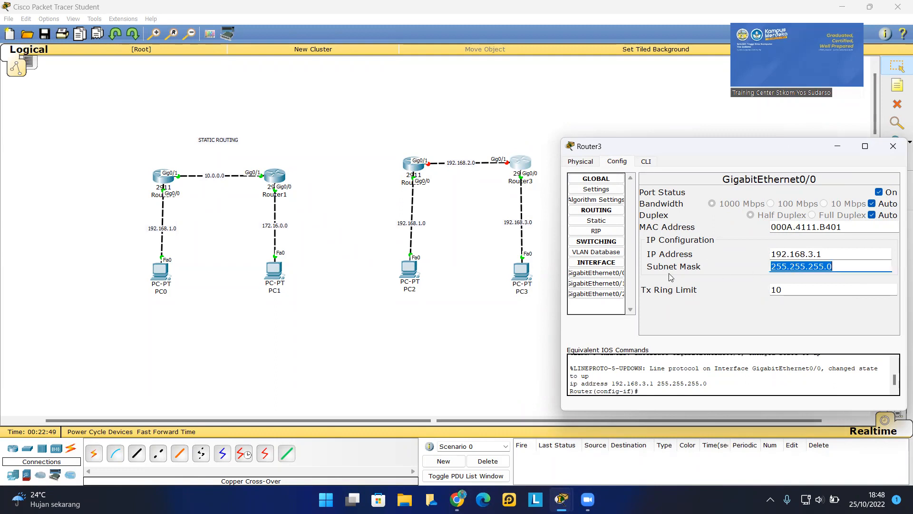
Step: Turn on Router3's GigabitEthernet0/1 and assign it IP 192.168.2.1 with mask 255.255.255.0
click(612, 285)
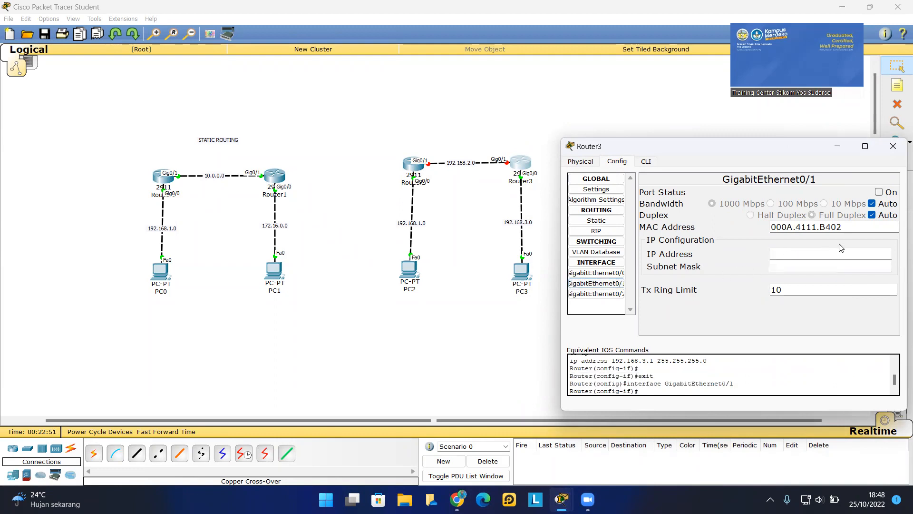
click(879, 193)
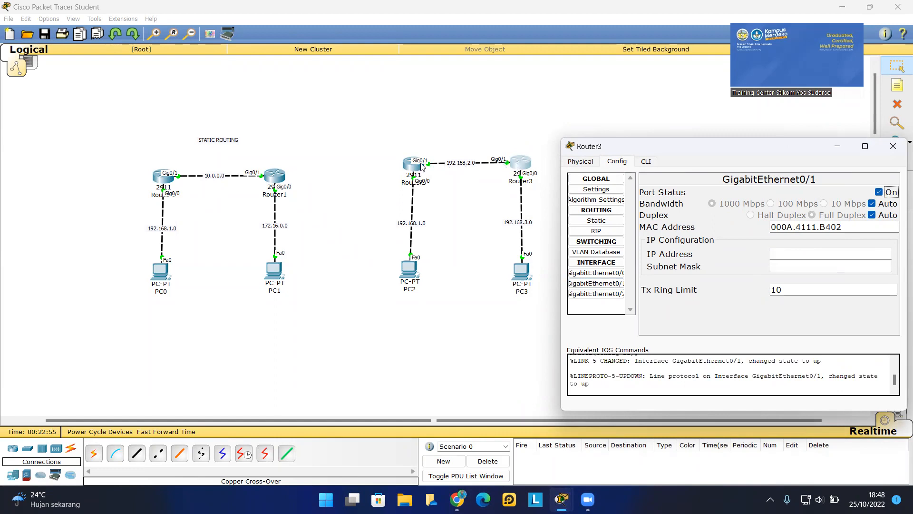
click(814, 253)
text(192.168.2.1)
key(Tab)
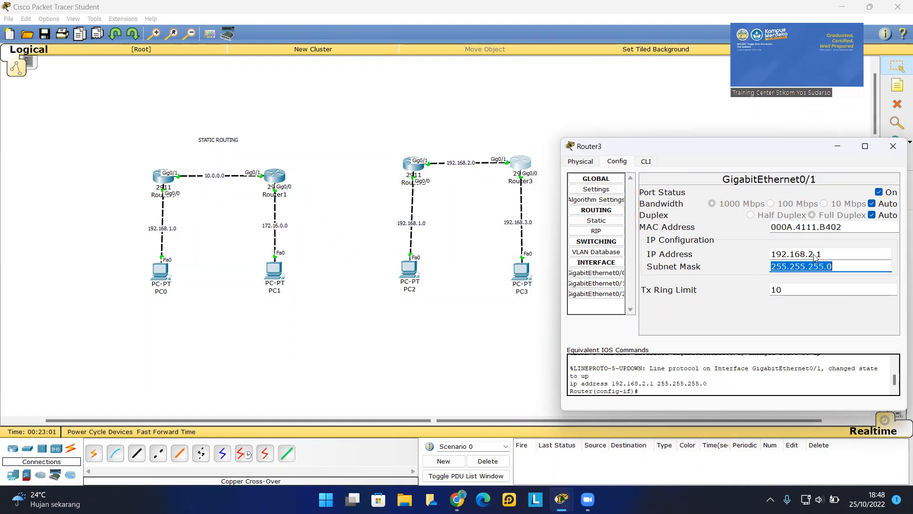
click(883, 155)
Step: Give PC2 the static IP address 192.168.1.2 with subnet mask 255.255.255.0
click(409, 268)
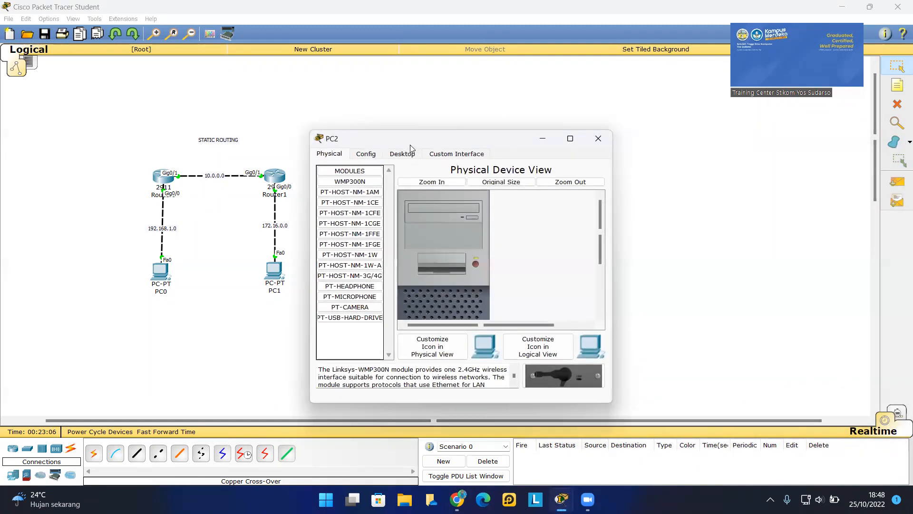
drag(655, 182, 656, 181)
click(656, 179)
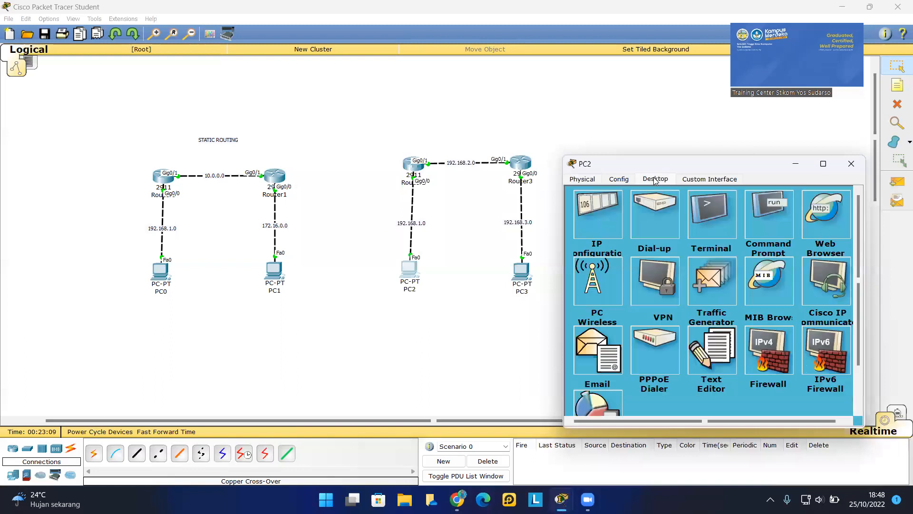
click(585, 217)
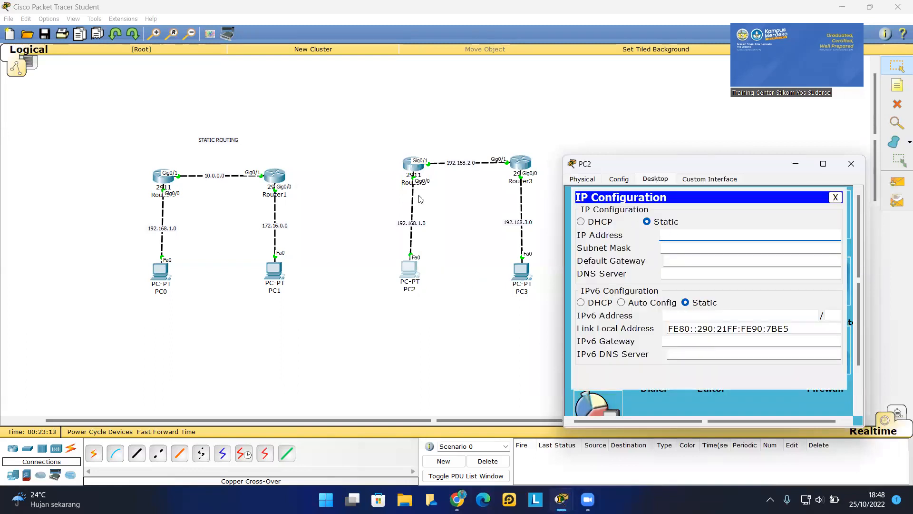
click(678, 238)
text(192.168)
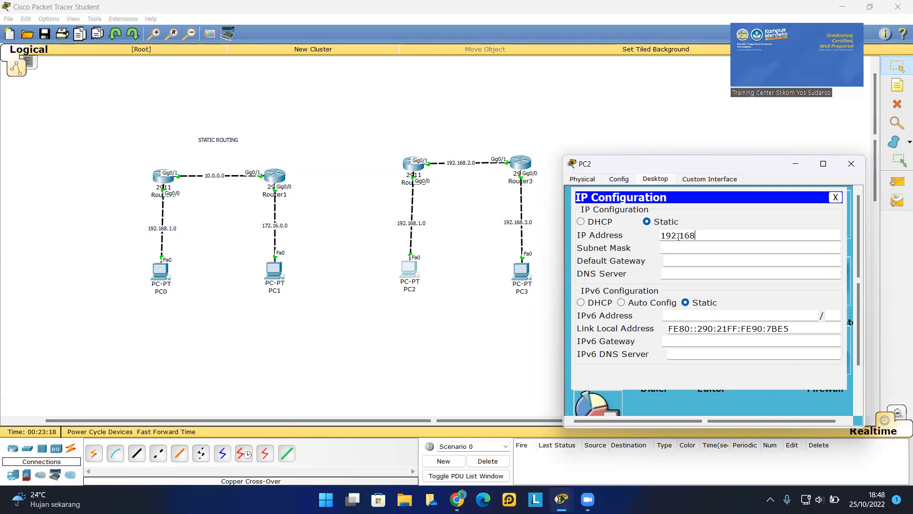
text(.1.2)
key(Tab)
key(Tab)
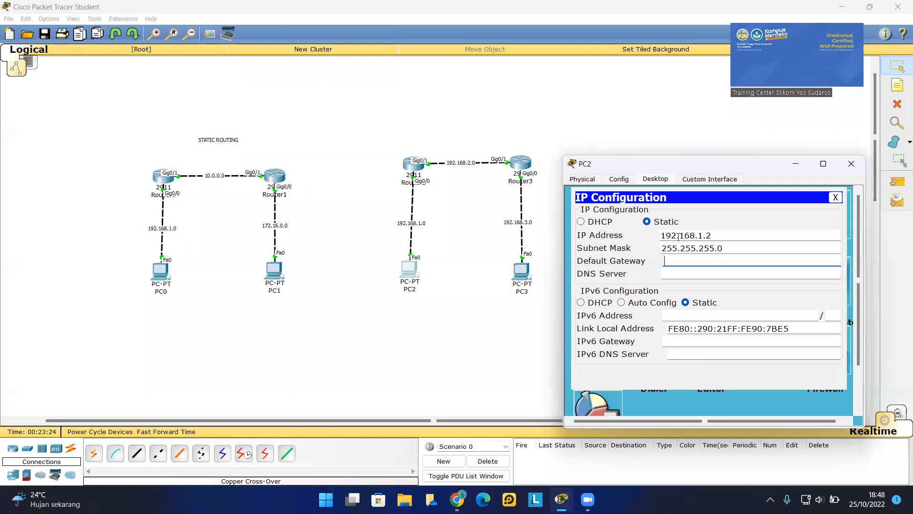
Step: Set PC2's default gateway to 192.168.1.1 and close its configuration window
text(192.168.1.1)
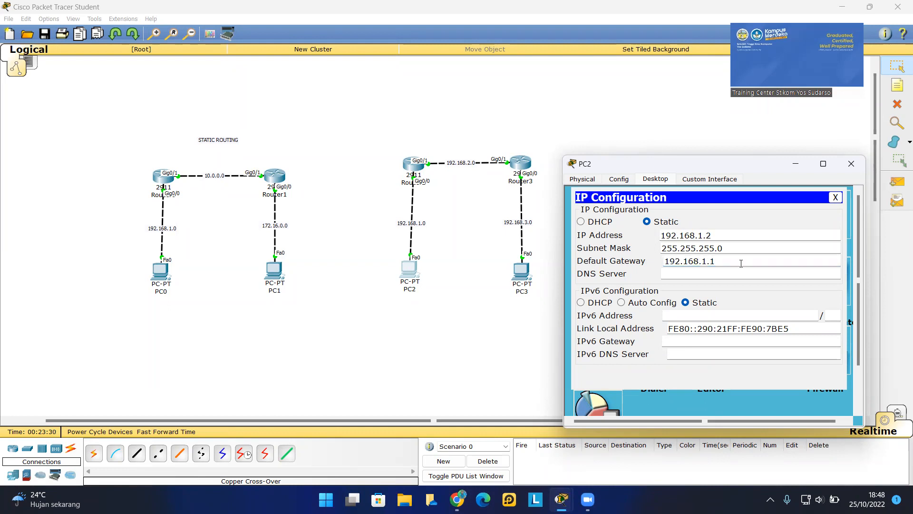
drag(719, 259, 665, 260)
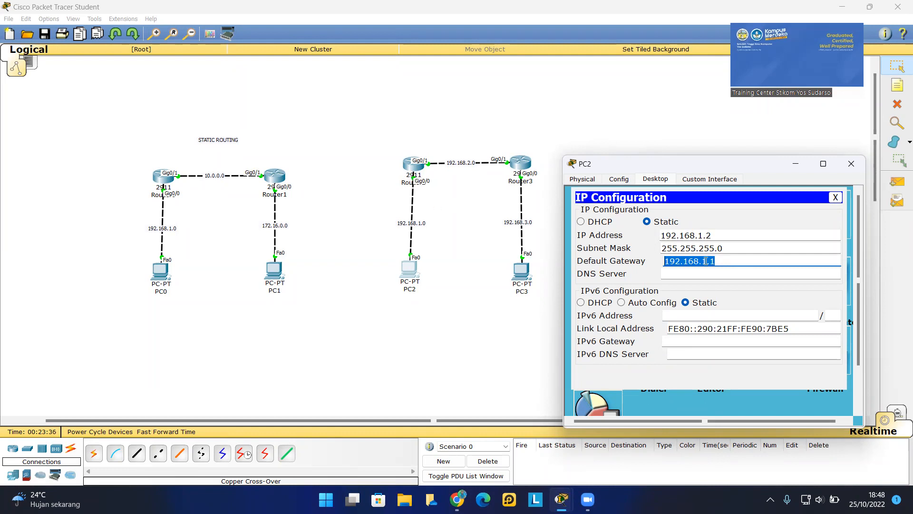
click(836, 197)
click(851, 167)
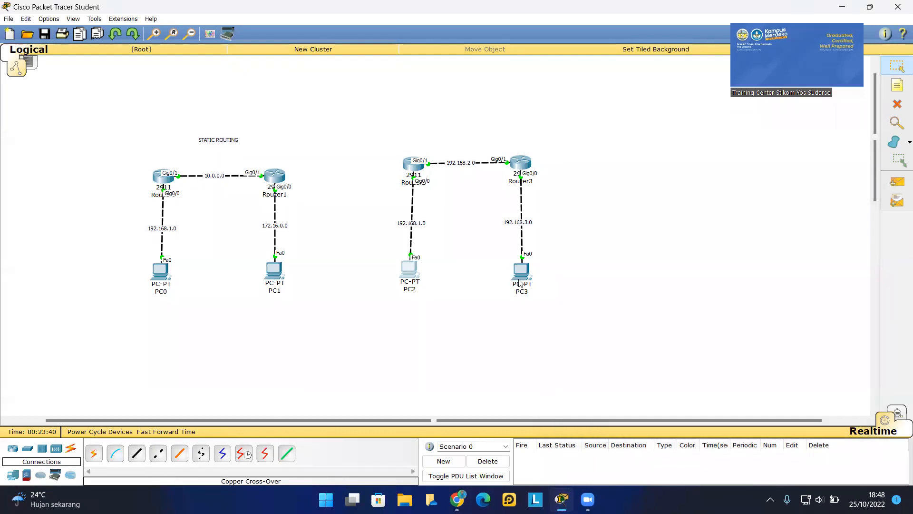
Step: Give PC3 the static IP address 192.168.3.2 with subnet mask 255.255.255.0
click(521, 271)
drag(483, 144, 762, 165)
click(667, 167)
click(609, 200)
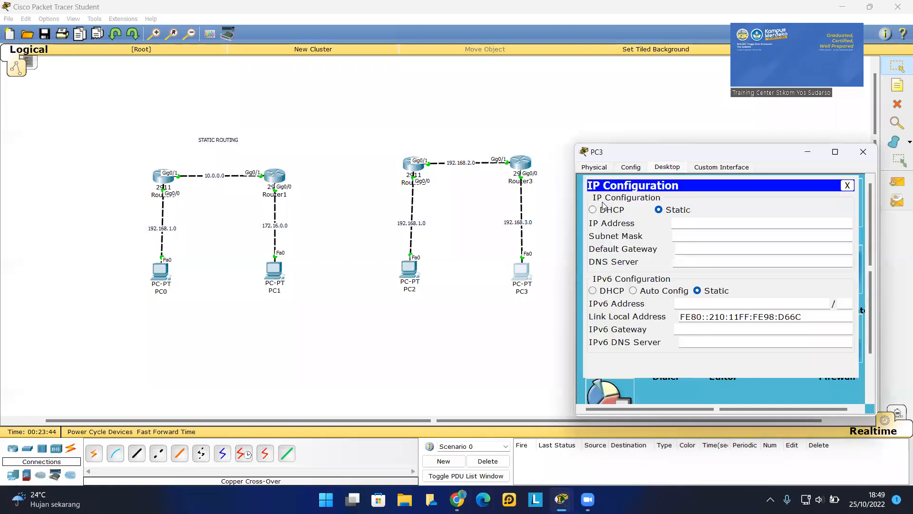
click(694, 224)
text(192.168.3.2)
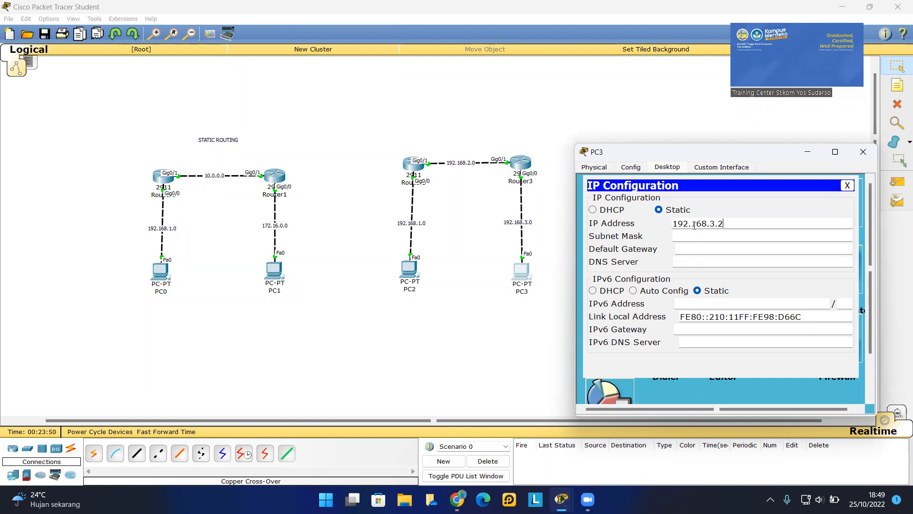
click(694, 236)
Step: Set PC3's default gateway to 192.168.3.1 and close its configuration window
click(692, 254)
text(192.168.3.1)
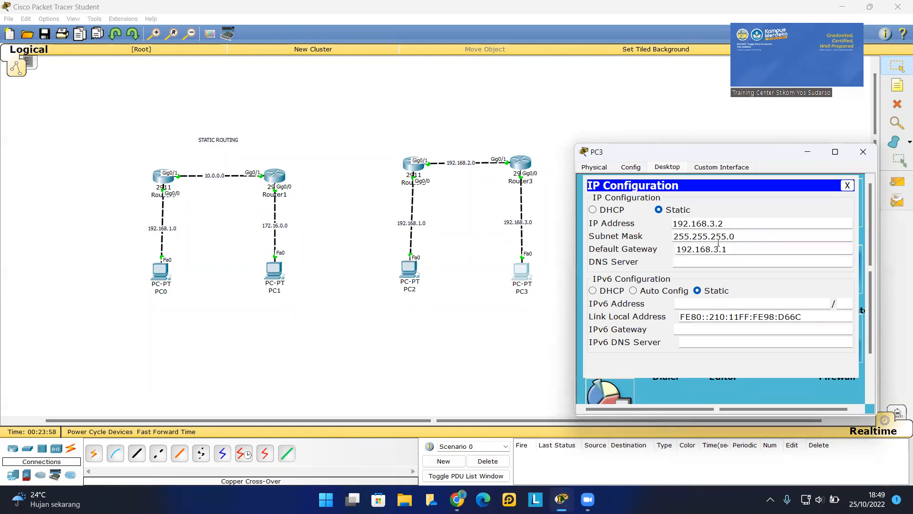
click(738, 227)
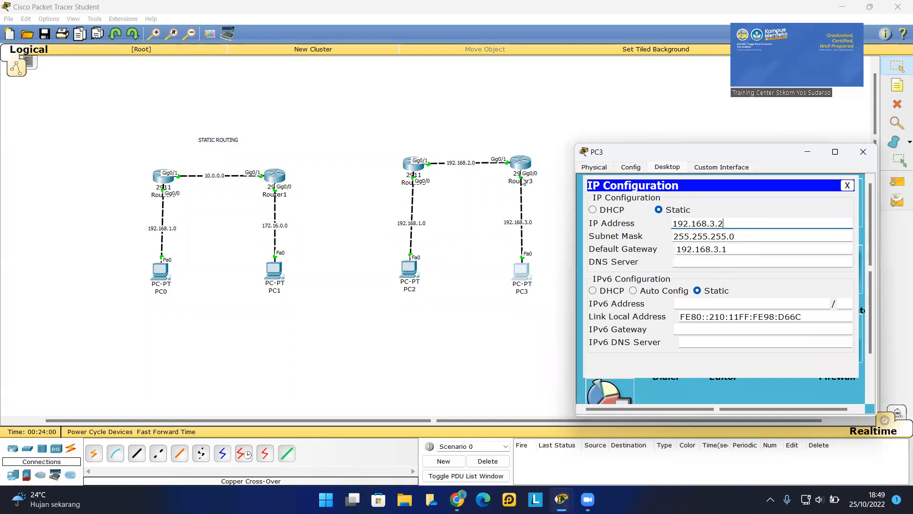
click(847, 185)
click(863, 152)
click(408, 269)
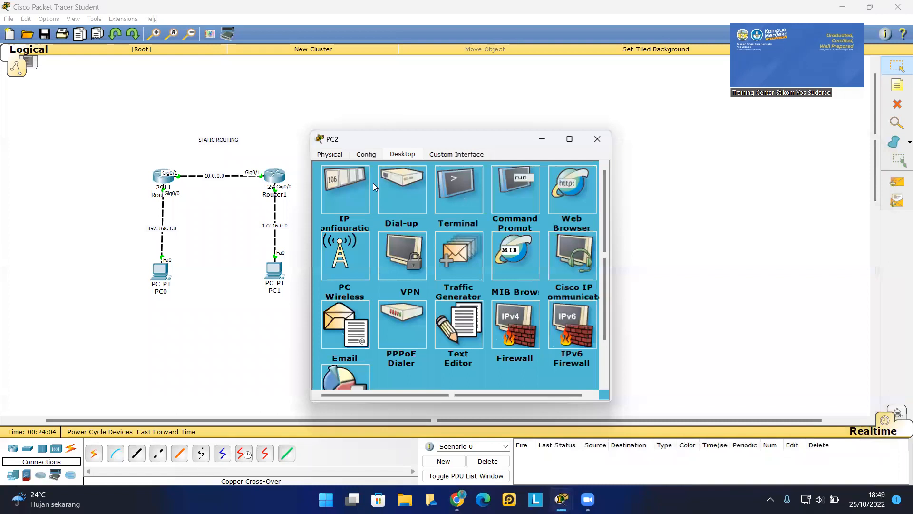
click(348, 189)
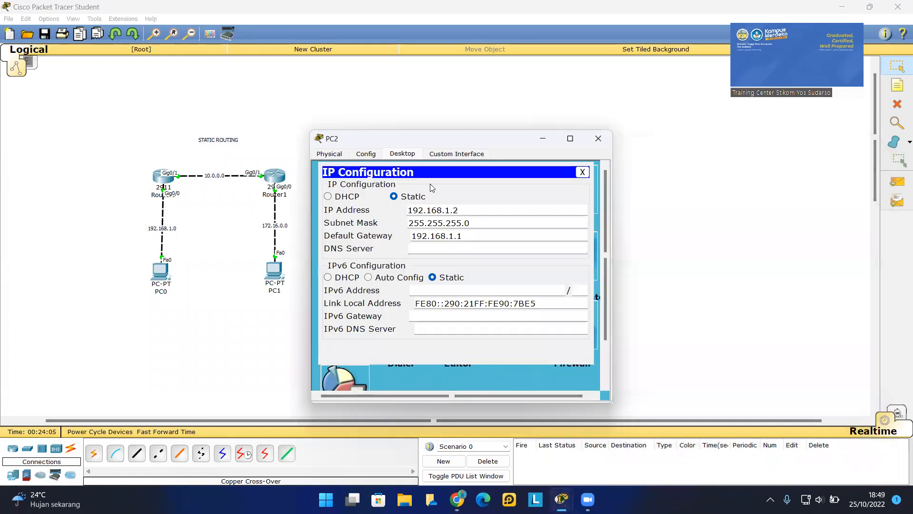
click(592, 146)
Step: Ping PC3 at 192.168.3.2 from PC2's command prompt to test connectivity
click(408, 270)
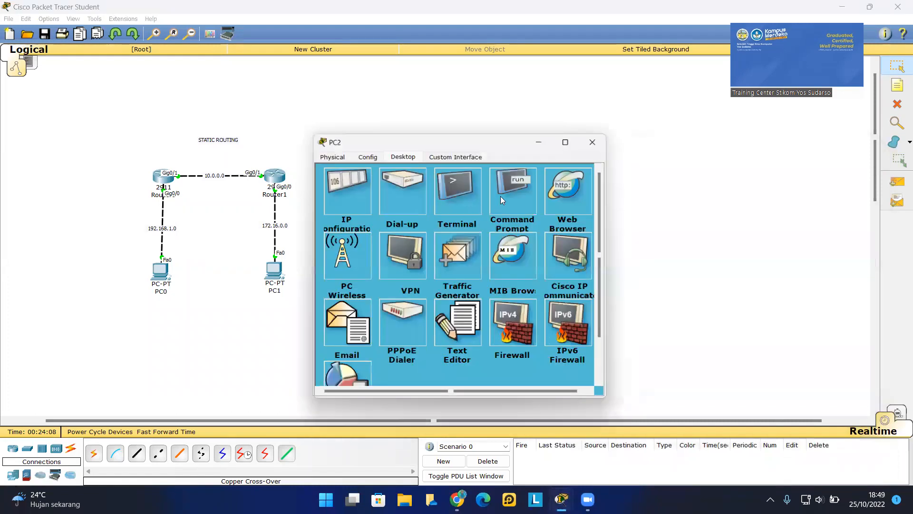
click(500, 196)
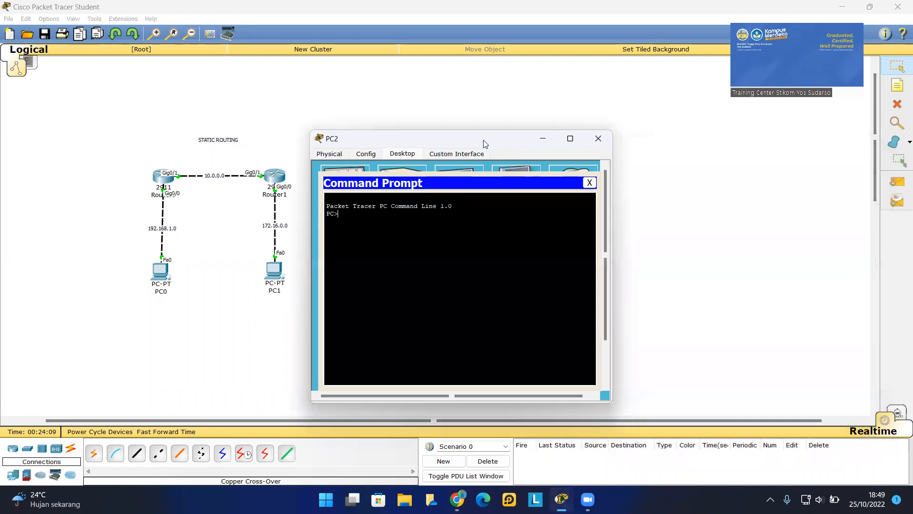
drag(485, 143, 754, 161)
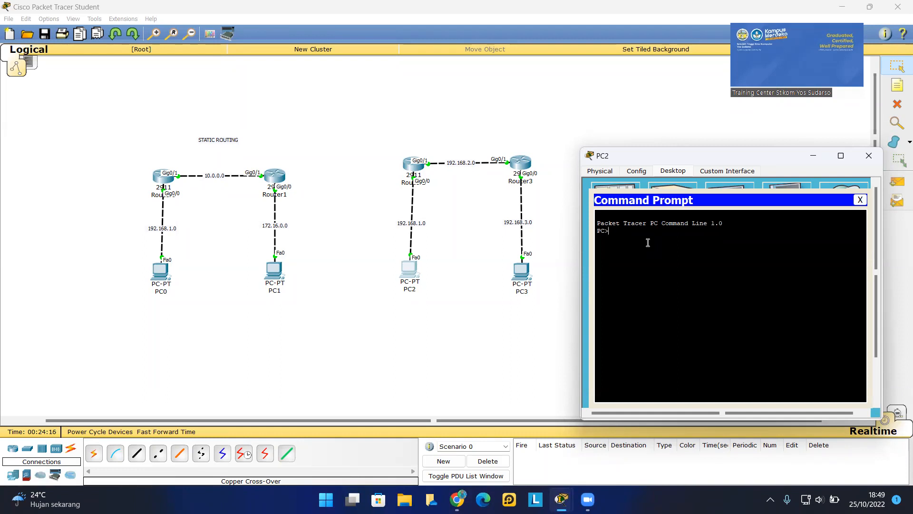
text(ng 192.168.3.2)
key(Return)
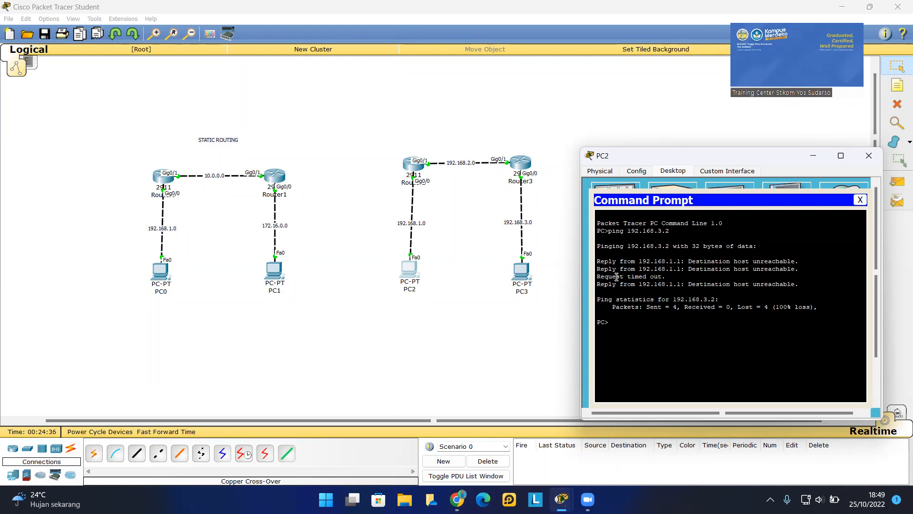
Step: Open PC0's command prompt and place its window beside PC2's so their ping outputs can be compared
click(162, 274)
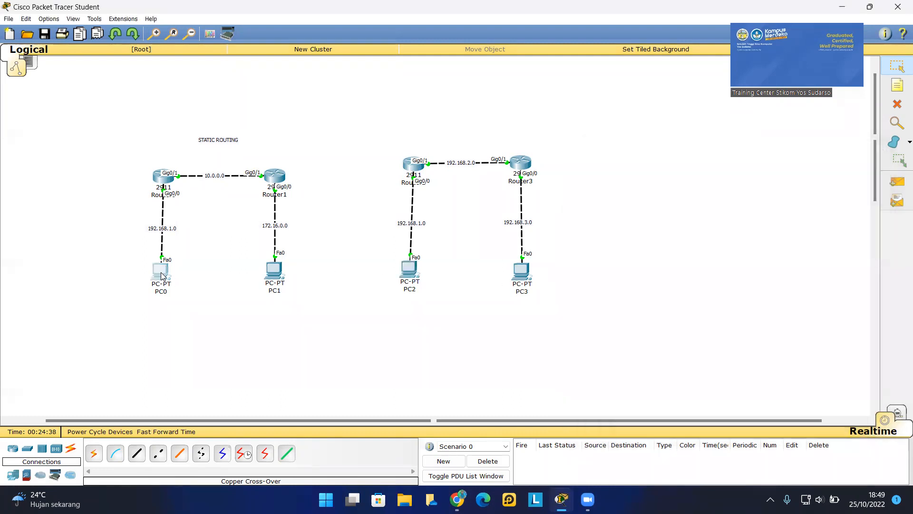
click(518, 195)
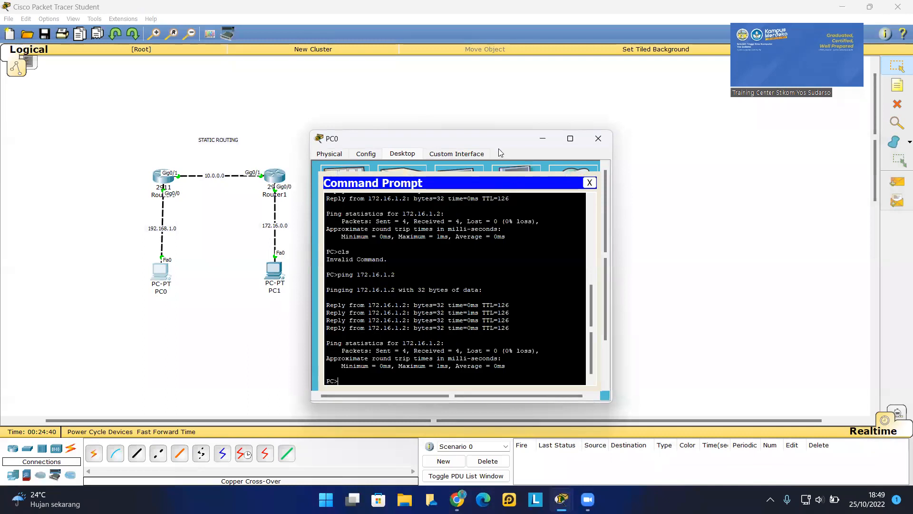
drag(491, 144, 284, 155)
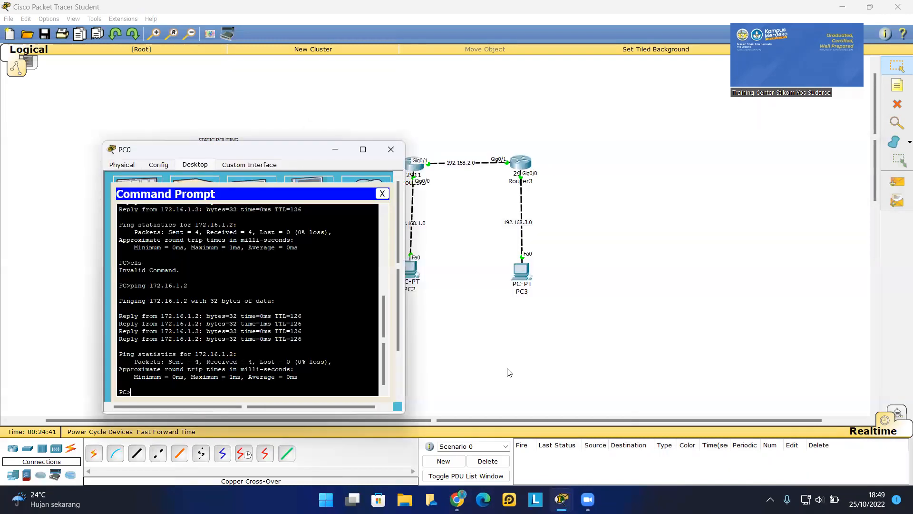
mouse_move(572, 486)
click(579, 446)
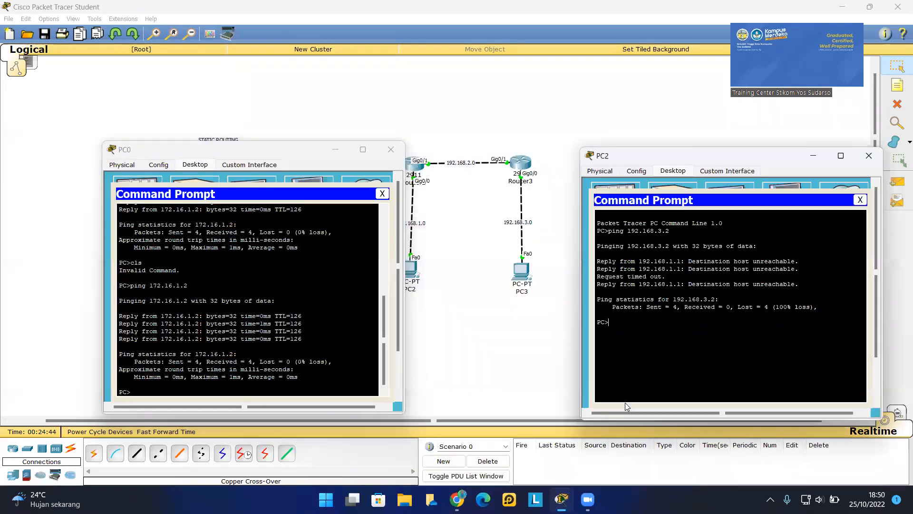
drag(646, 156, 638, 150)
drag(249, 153, 218, 147)
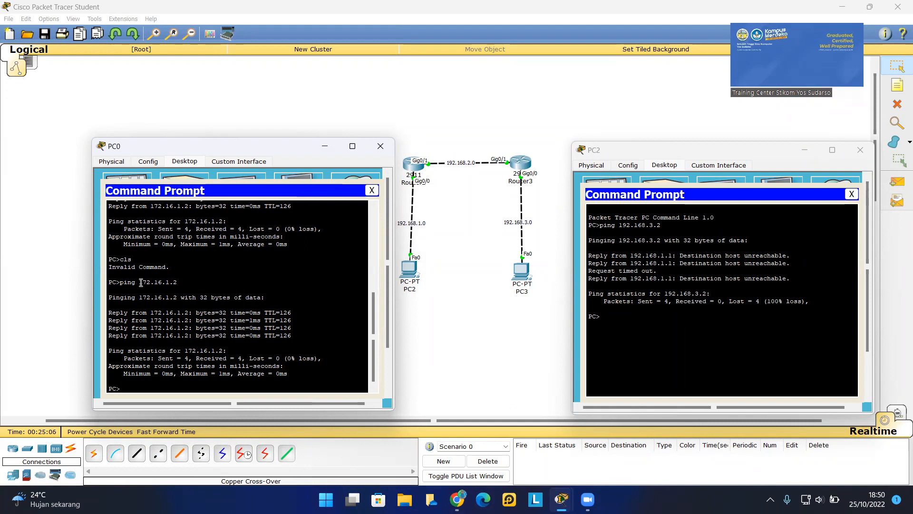
Step: Examine the ping to 172.16.1.2 in PC0's command prompt, then minimize PC0's window
drag(141, 283, 177, 285)
click(177, 284)
drag(113, 313, 128, 314)
drag(140, 283, 187, 285)
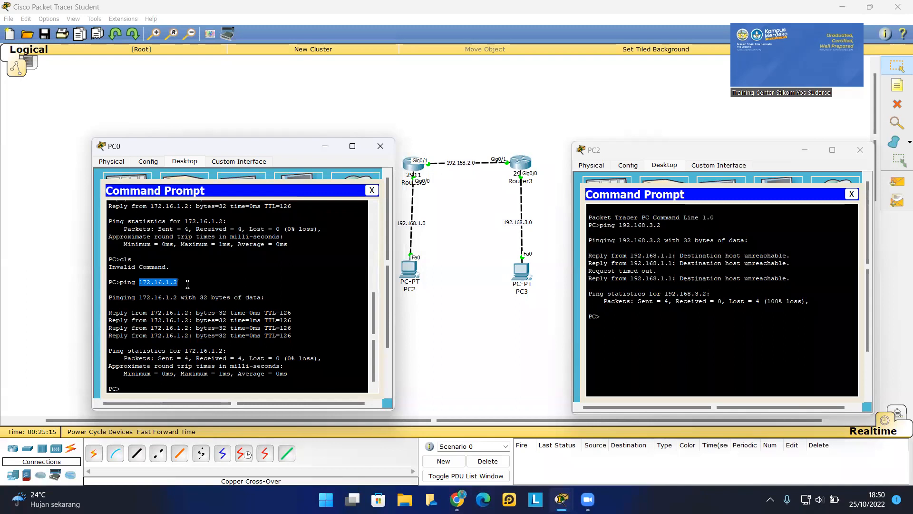
click(187, 285)
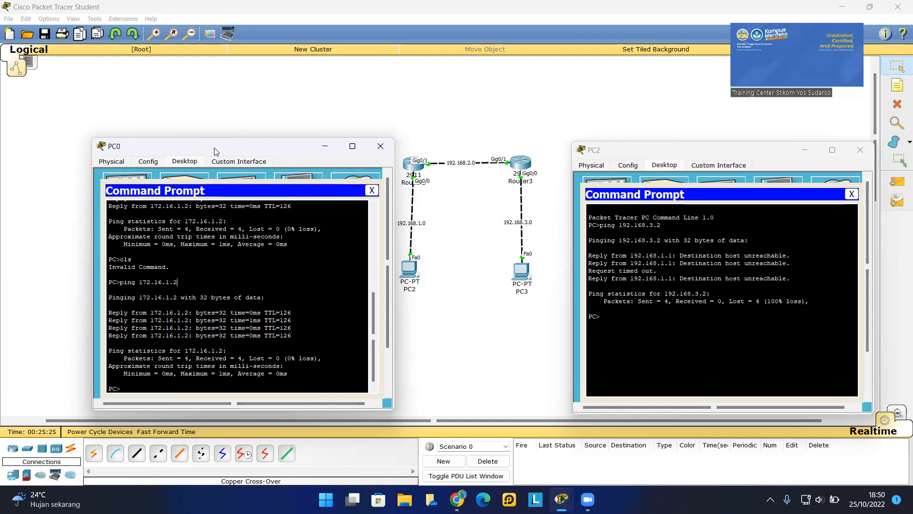
click(325, 146)
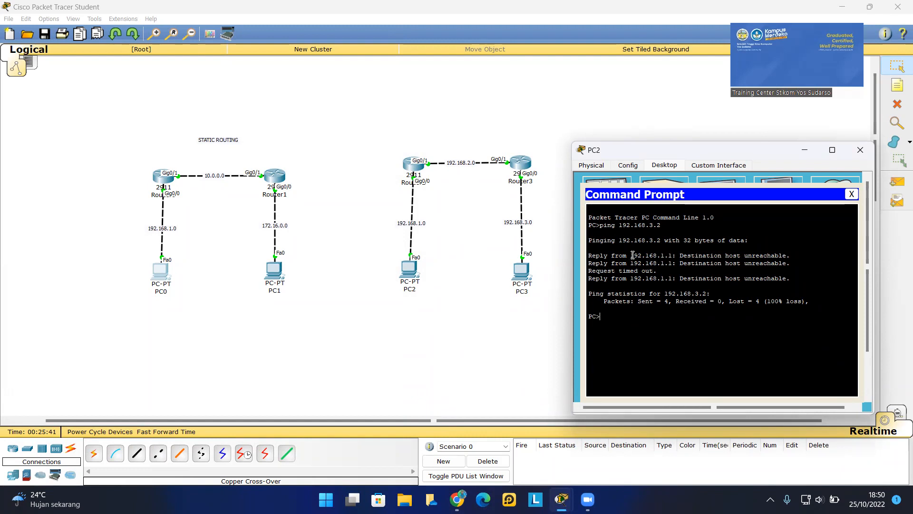
Step: Examine the source address and message of the first ping reply in PC2's command prompt
drag(631, 255, 672, 256)
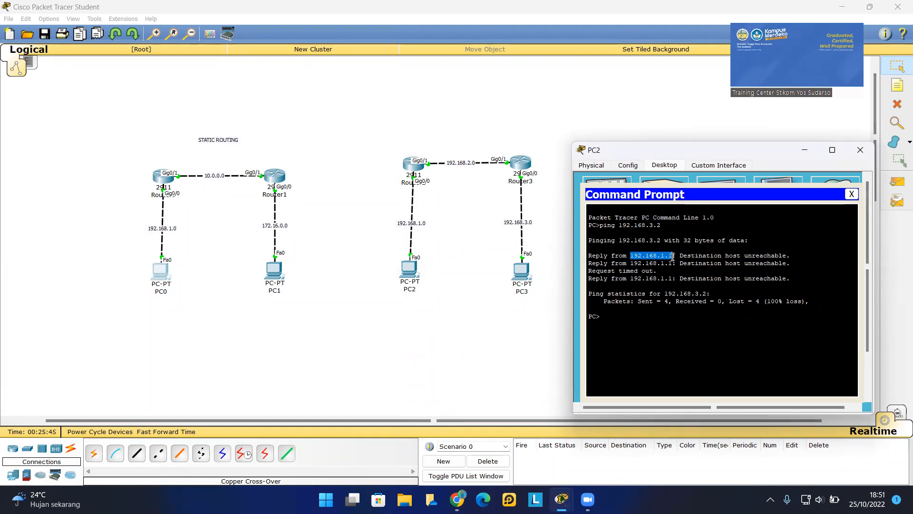
click(635, 256)
drag(630, 256, 672, 257)
drag(680, 256, 785, 255)
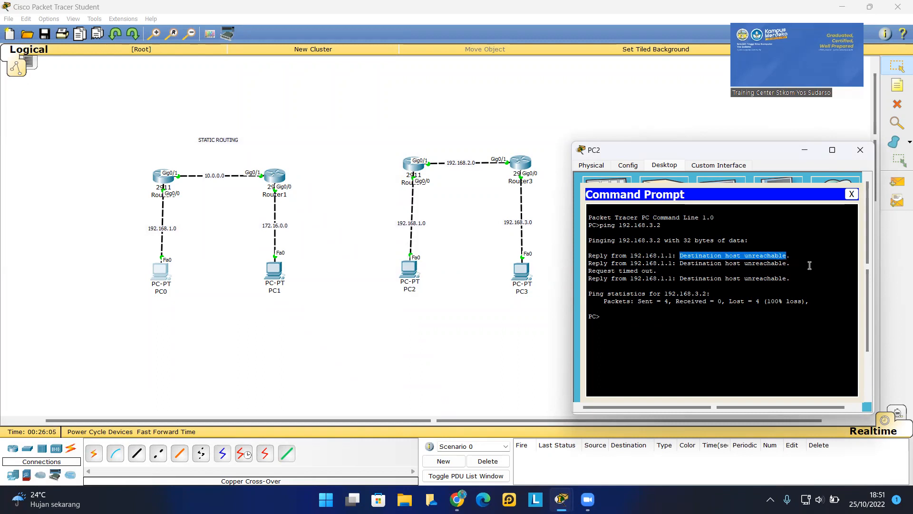
click(808, 257)
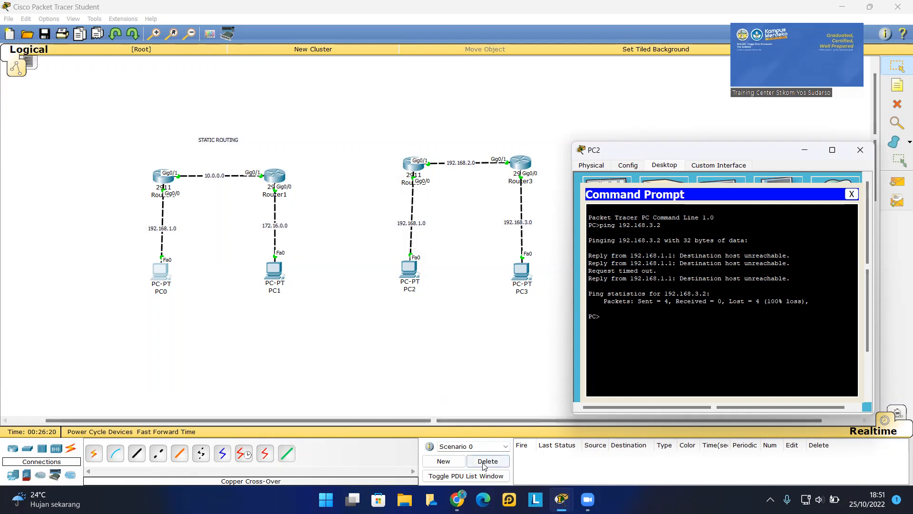
Step: Restore PC0's window and examine the packet statistics and reply lines of its last ping
mouse_move(562, 499)
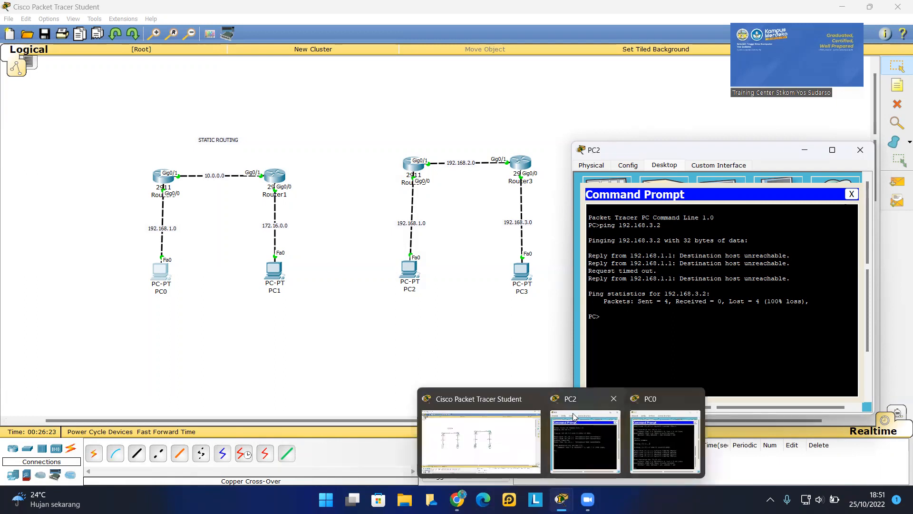
click(647, 457)
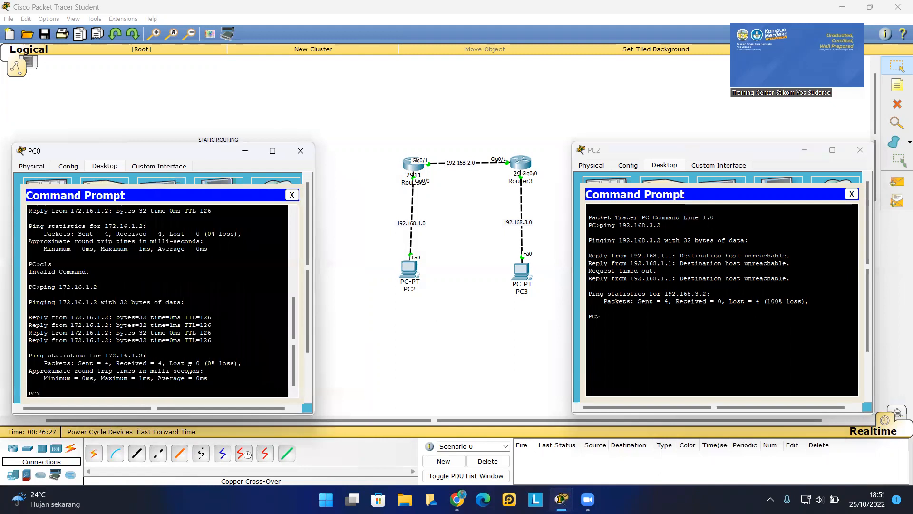
double_click(106, 363)
drag(119, 363, 147, 363)
click(158, 363)
drag(30, 317, 224, 337)
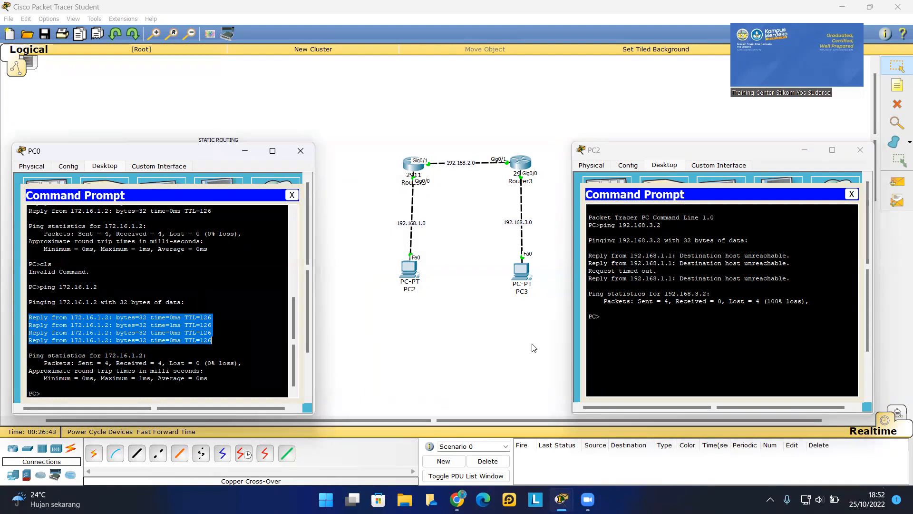
Step: Examine the sent, received and lost packet figures of PC2's ping, and minimize PC0's window
click(742, 320)
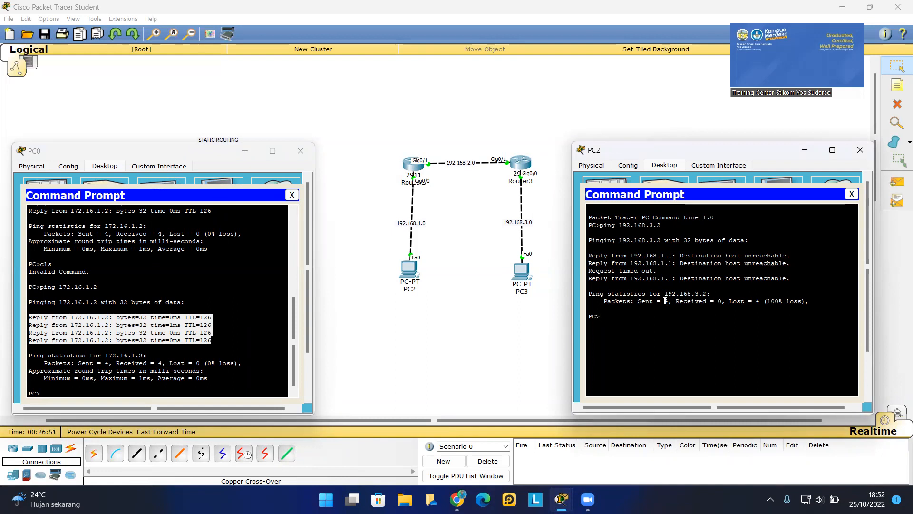
drag(665, 301, 668, 303)
click(718, 301)
drag(718, 300, 722, 301)
double_click(757, 301)
drag(766, 302, 801, 303)
click(243, 156)
click(244, 153)
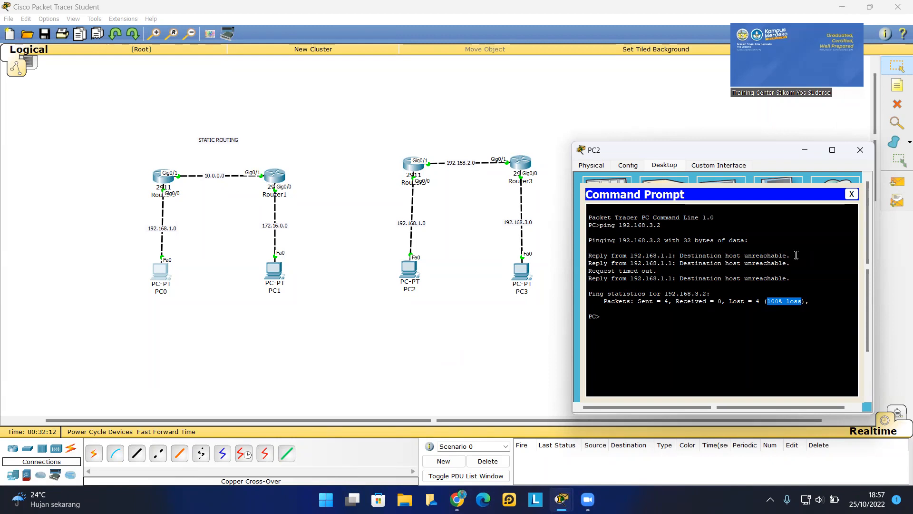
click(796, 255)
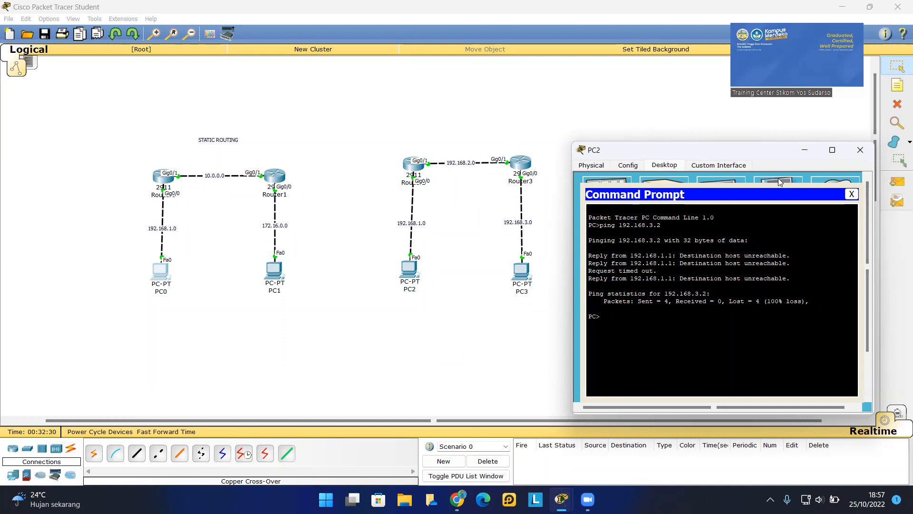
Step: Close PC2's window and place a note beside Router3 with the lines "Identifikasi Network" and "Router2 Network"
click(860, 150)
drag(619, 301, 382, 125)
click(697, 189)
click(898, 88)
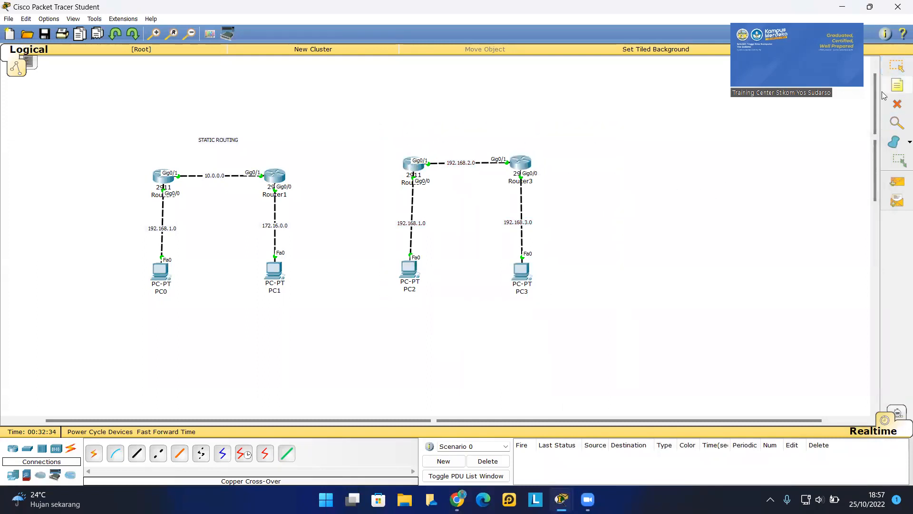
click(562, 147)
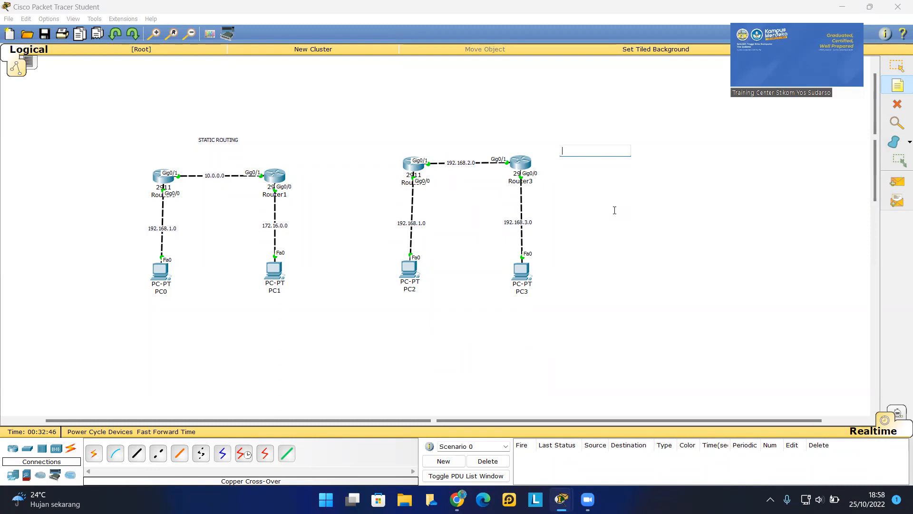
text(Identifikasi Network)
key(Return)
text(Router2)
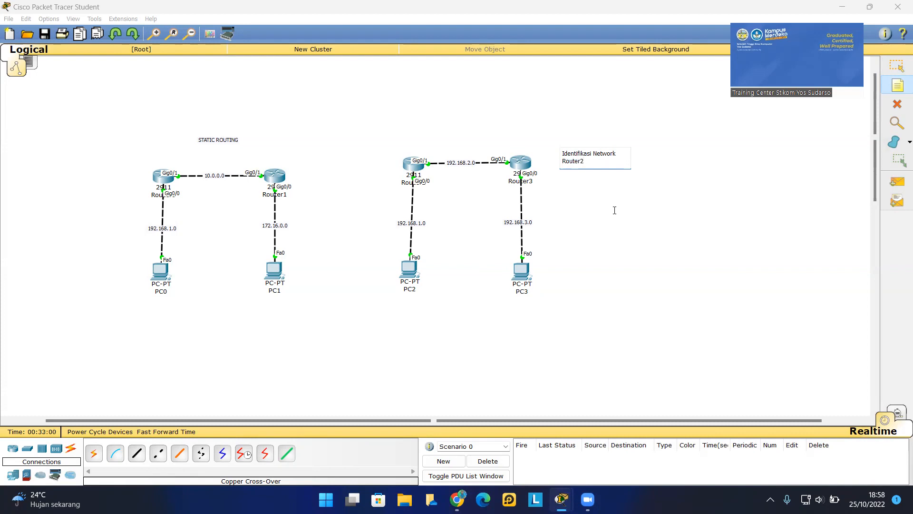
text( Network)
key(Return)
Step: List Router2's networks in the note as "Gig0/0: 192.168.1.0" and "Gig0/1: 192.168.2.0"
text(Gig0/0: 192.168.1)
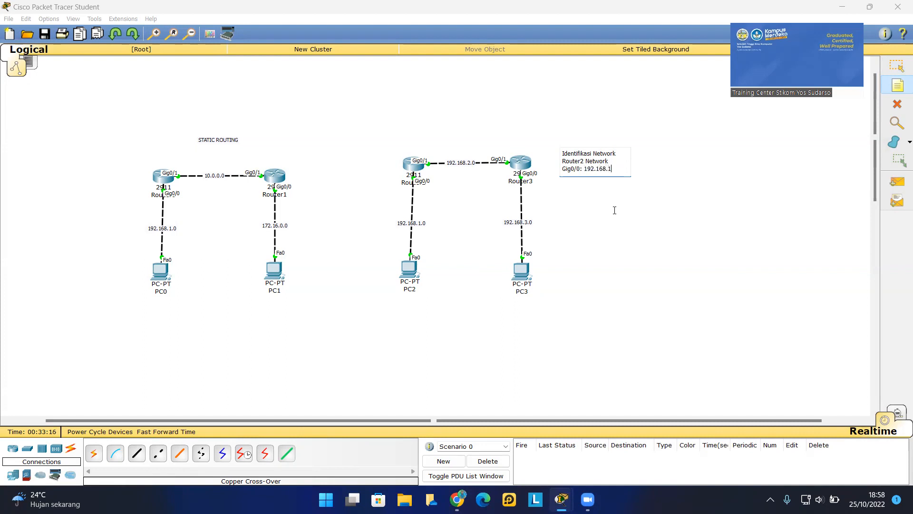
text(.0)
key(Return)
text(Gig0/1:)
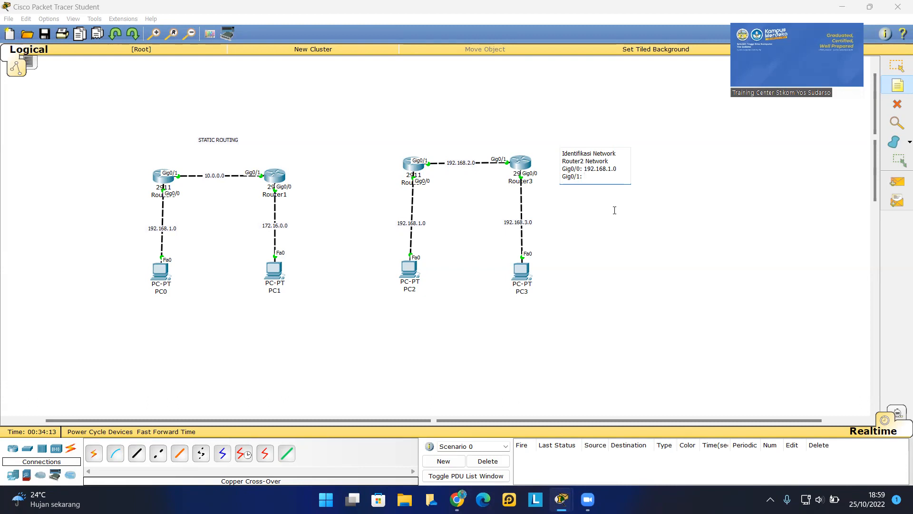
text(192.168.2.0)
key(Return)
key(Return)
Step: Append the interface addresses 192.168.1.1 and 192.168.2.1 to the Gig0/0 and Gig0/1 lines, and finish editing the note
text(92.168.1.1)
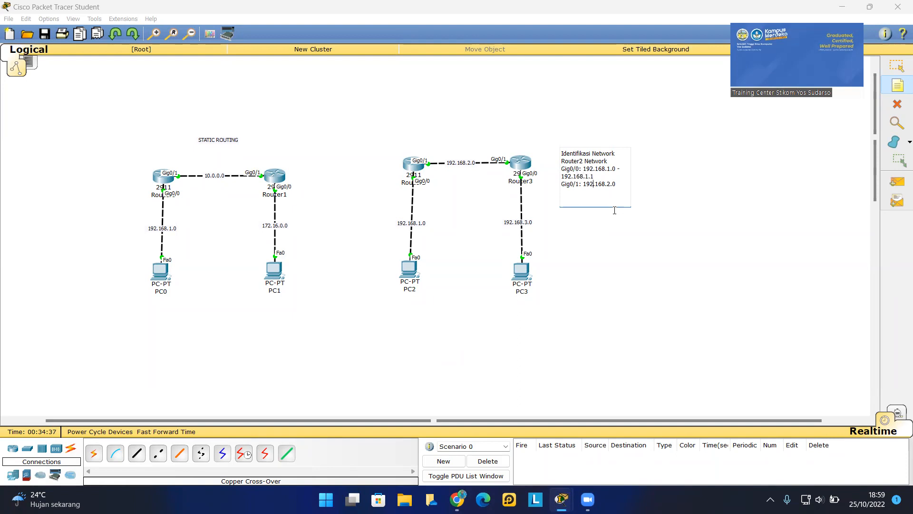
key(Right)
key(Right)
key(Right)
key(Right)
key(Right)
key(Right)
text(- 192.168.2.1)
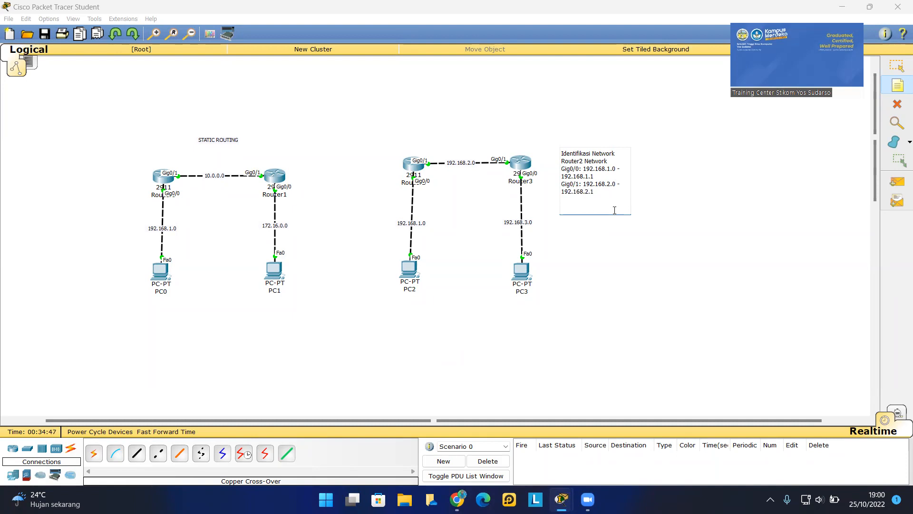
click(719, 215)
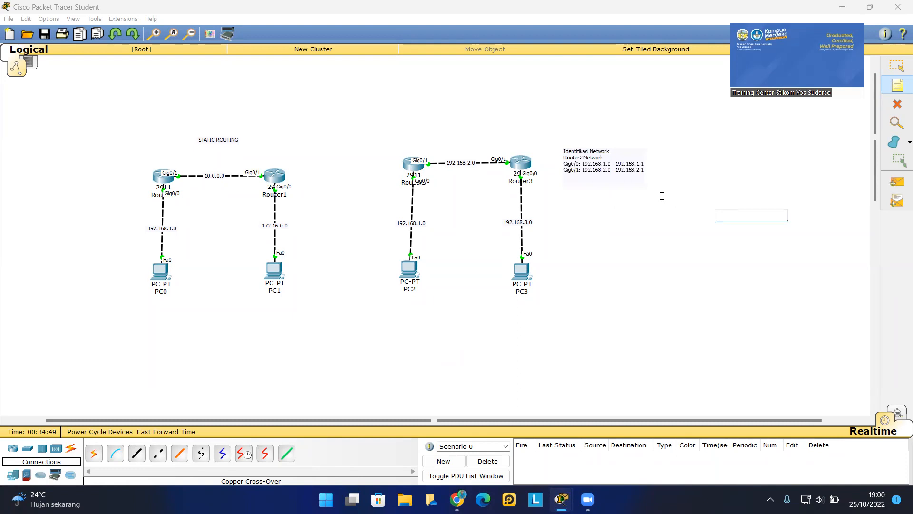
Step: Reopen the network note and add a "Router 3 Network" section with the line "Gig0/0 : 192.168.3.0 - 192.168.3.1"
click(639, 169)
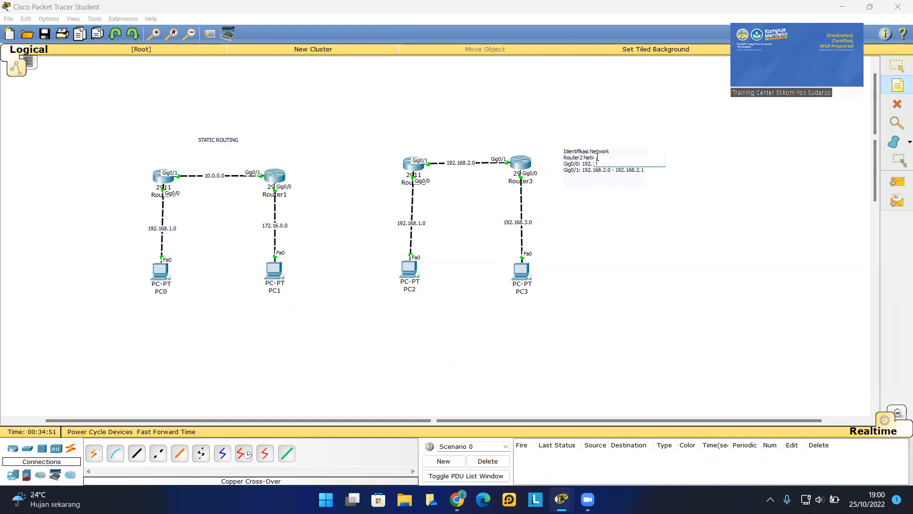
click(897, 65)
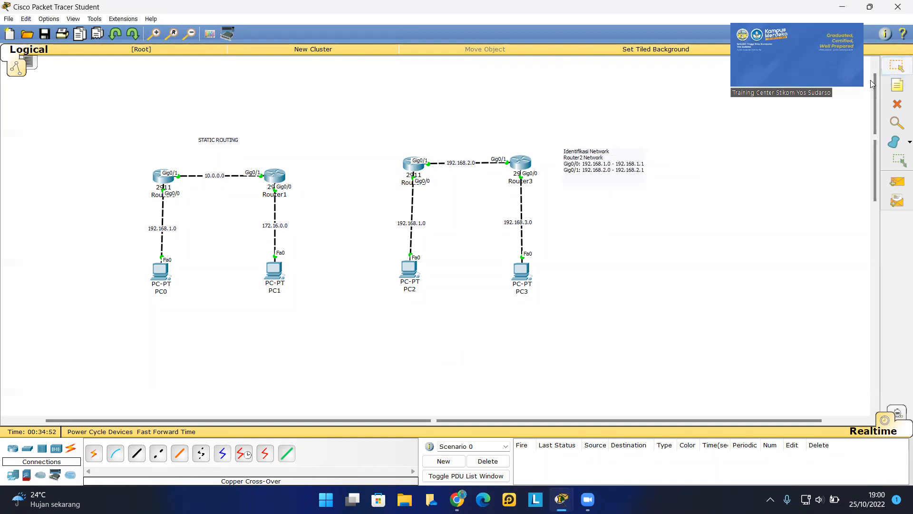
double_click(627, 169)
key(Return)
key(Return)
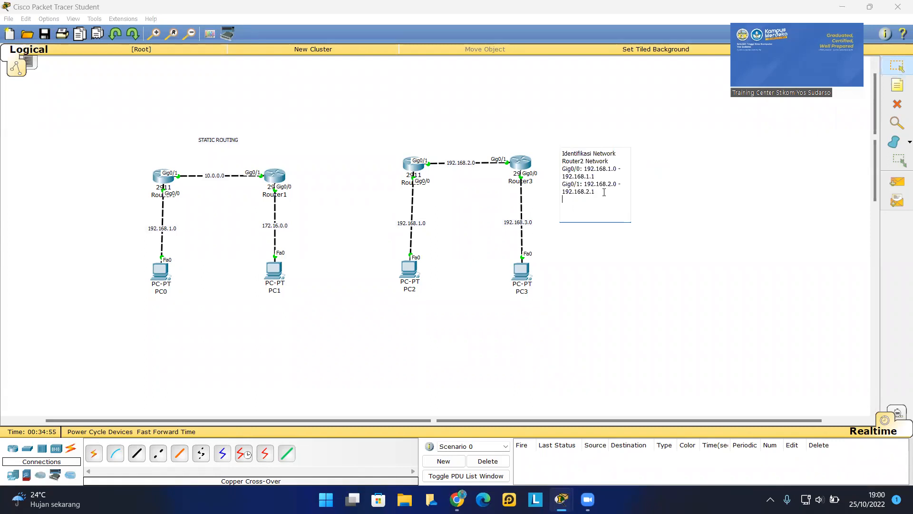
text(Router 3 Network)
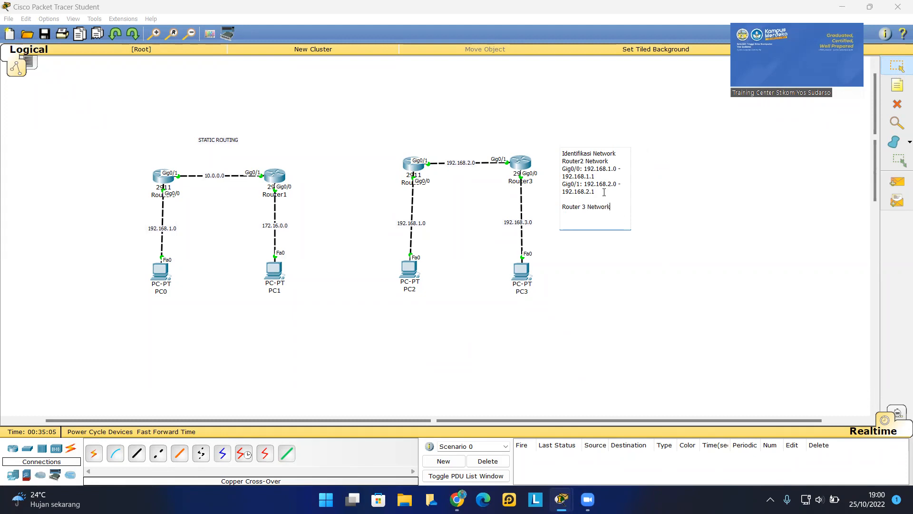
key(Return)
text(Gig0/0 : 192)
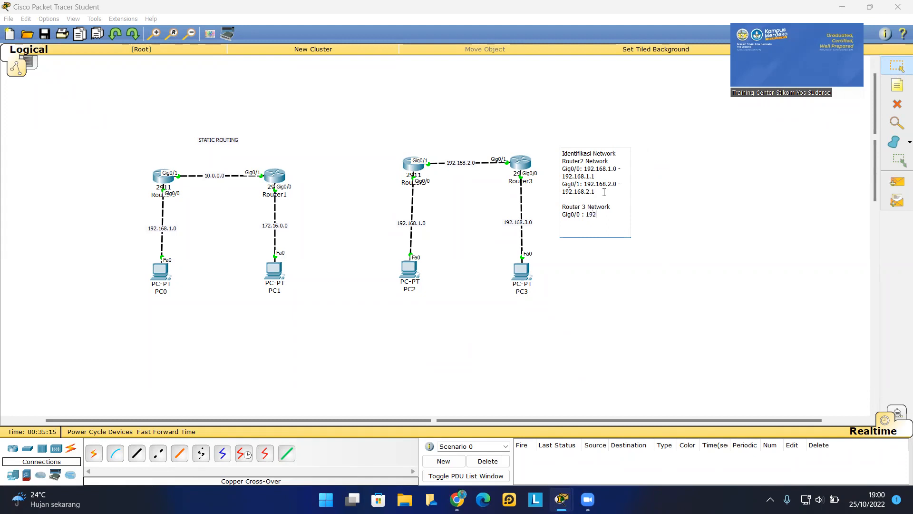
text(.168.3.0 - 192.168.3.1)
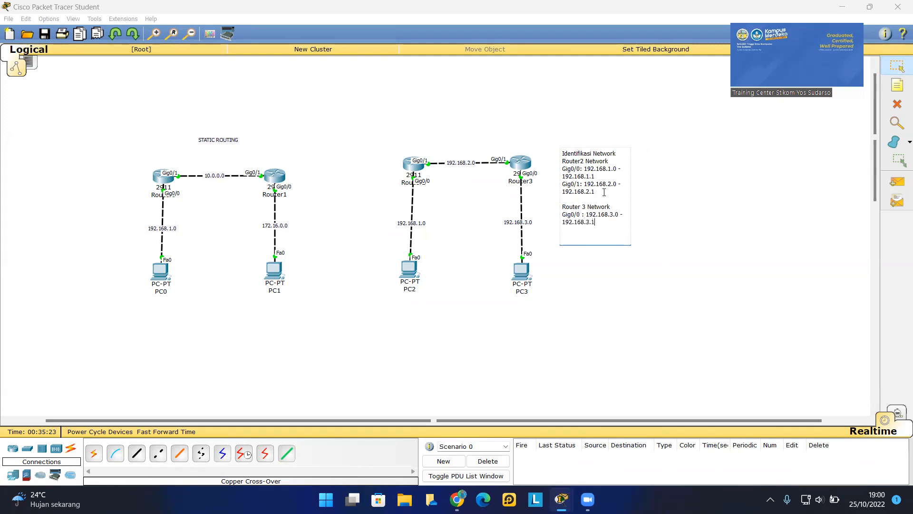
Step: Add the line "Gig0/1 : 192.168.2.0 - 192.168.2.2" to the note's Router 3 section
key(Return)
text(G)
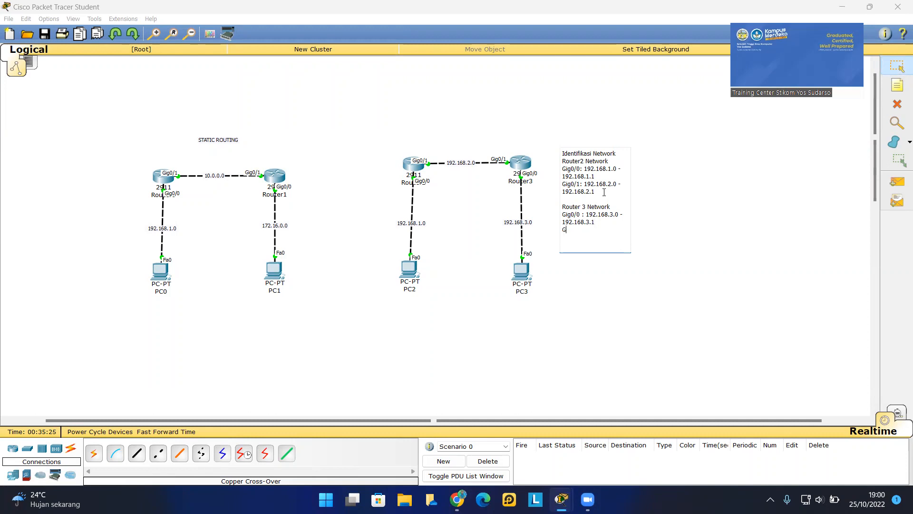
text(ig0/1 : 192.168.2.0 - 192.1)
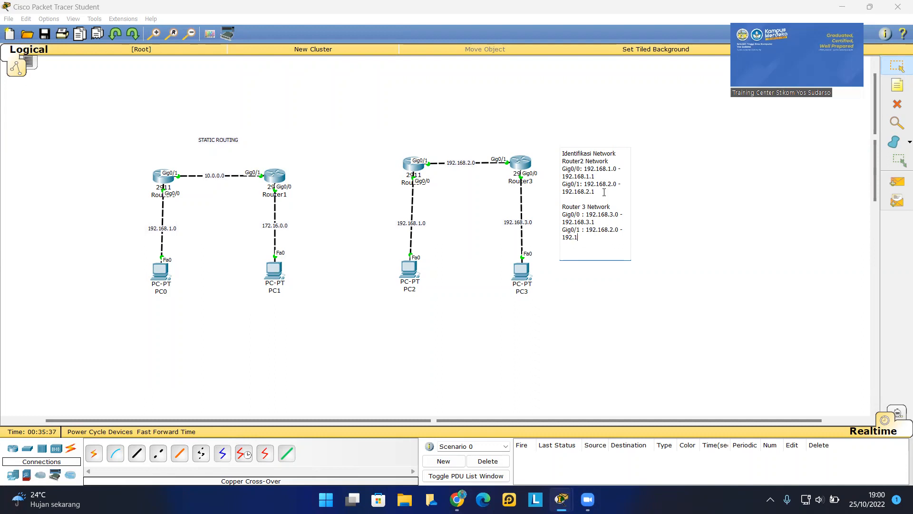
text(68.2.2)
Step: Add the line "PC2: 192.168.1.2" to the note, separated by a blank line below the Router 3 section
key(Return)
key(Return)
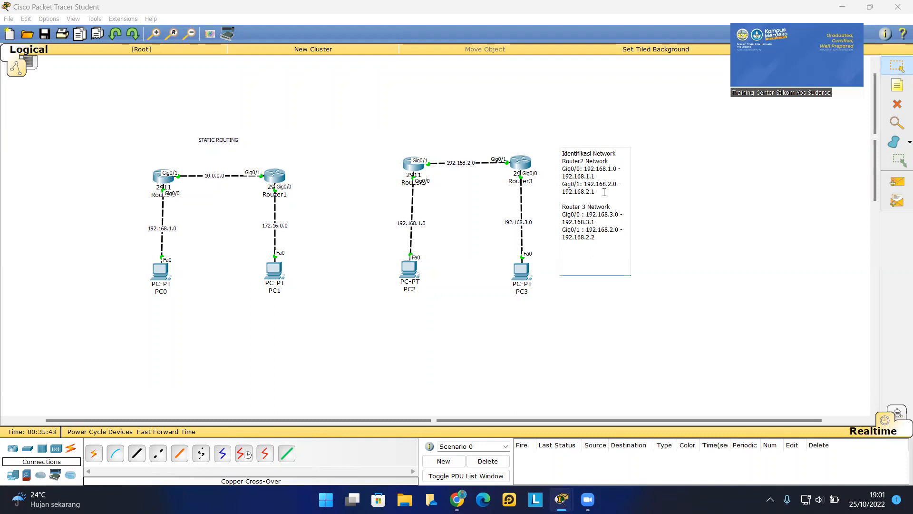
text(PC2: 192.168.1.2)
key(Return)
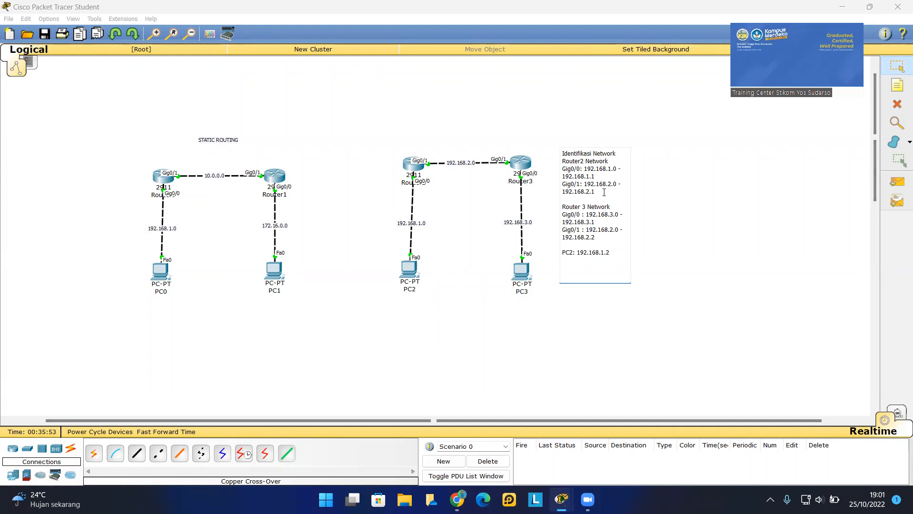
Step: Add the line "PC3: 192.168.3.2" to the network note below the PC2 line and finish editing the note
text(PC3: 192.168.3.1)
key(BackSpace)
text(2)
click(622, 252)
click(685, 253)
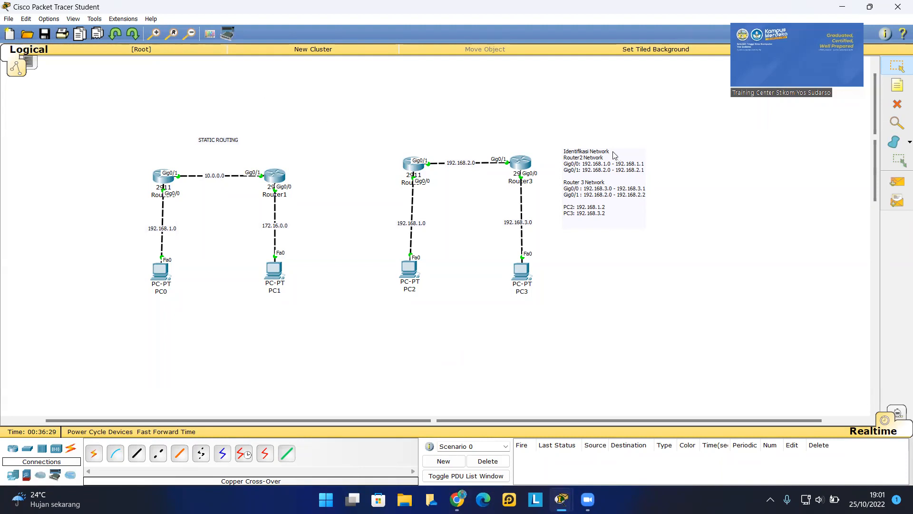
Step: Open Router2's static route settings, keeping the second topology and the network note in view
mouse_move(408, 164)
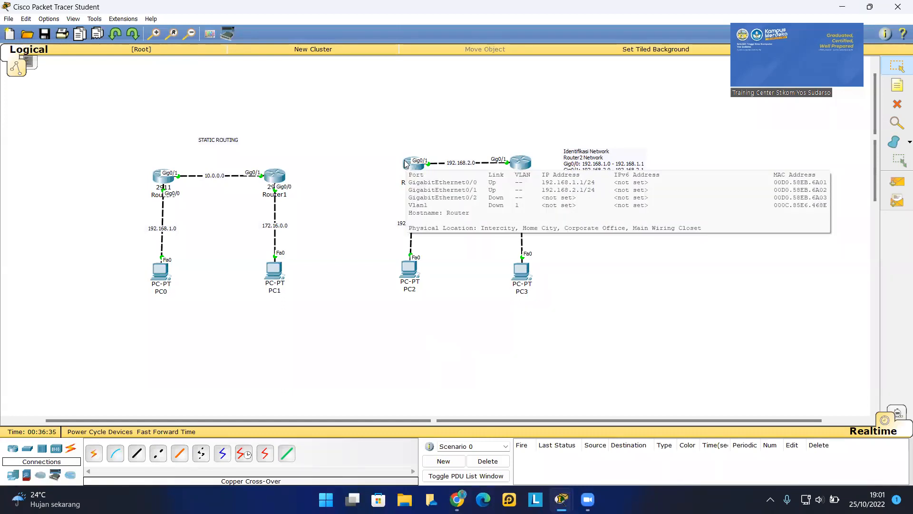
click(405, 164)
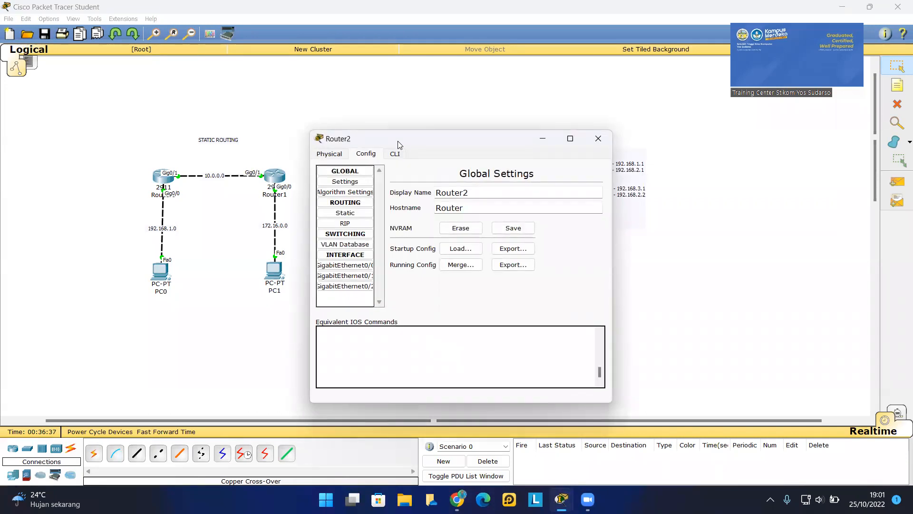
drag(398, 141, 166, 127)
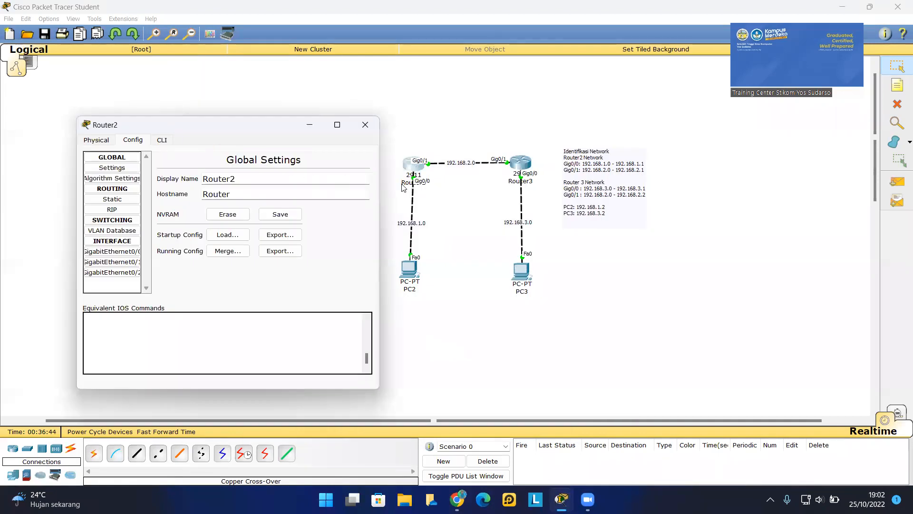
click(124, 201)
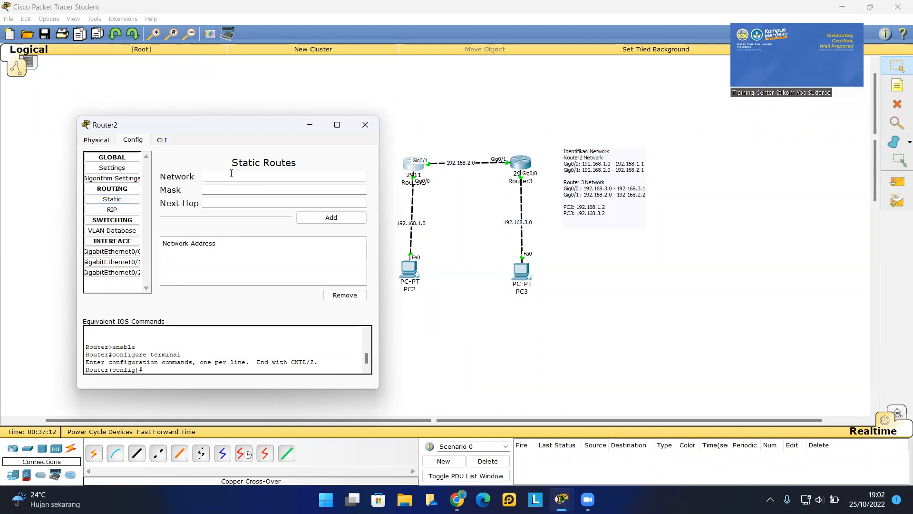
click(229, 190)
click(230, 189)
click(228, 202)
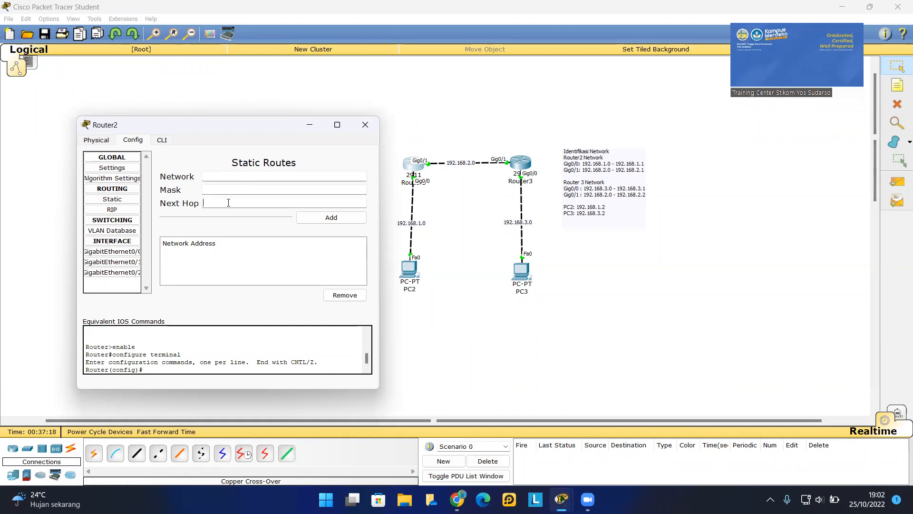
click(230, 175)
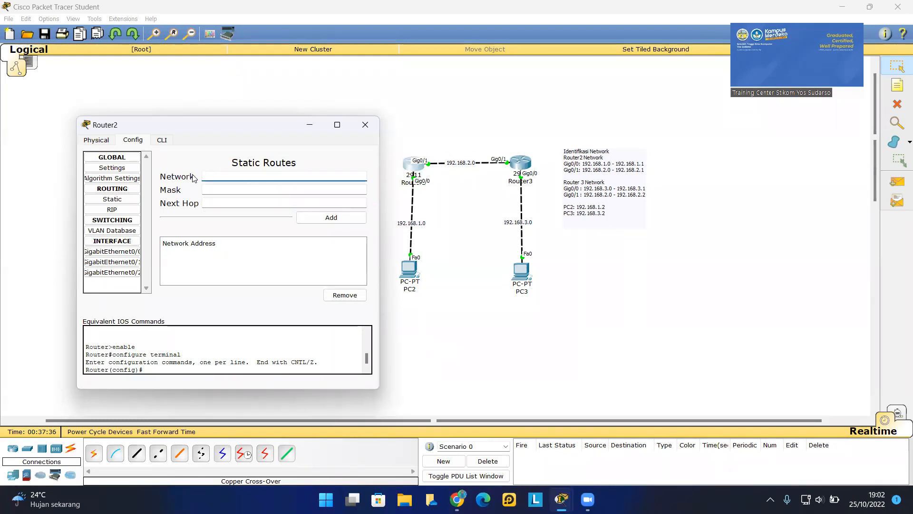
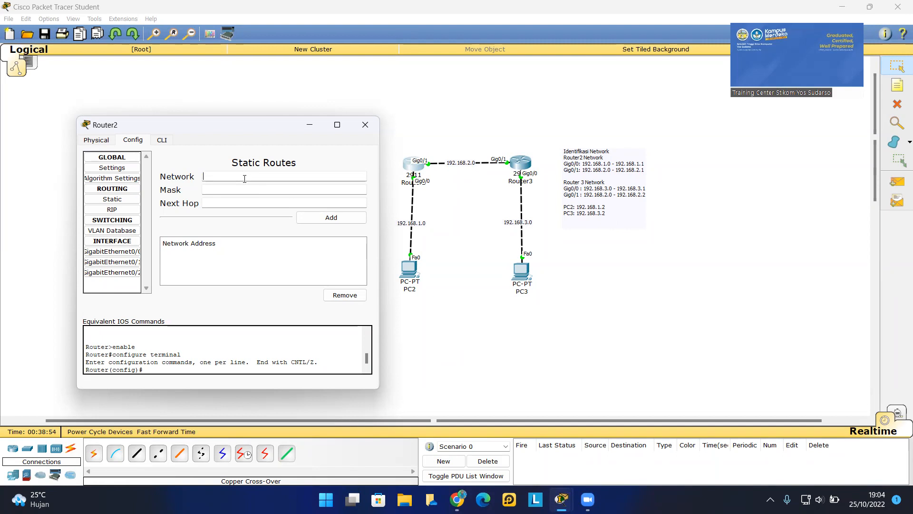
Step: Add a static route on Router2 to network 192.168.3.0, mask 255.255.255.0, next hop 192.168.2.2, and close its settings
text(192.168.3.0)
click(246, 189)
text(5.255)
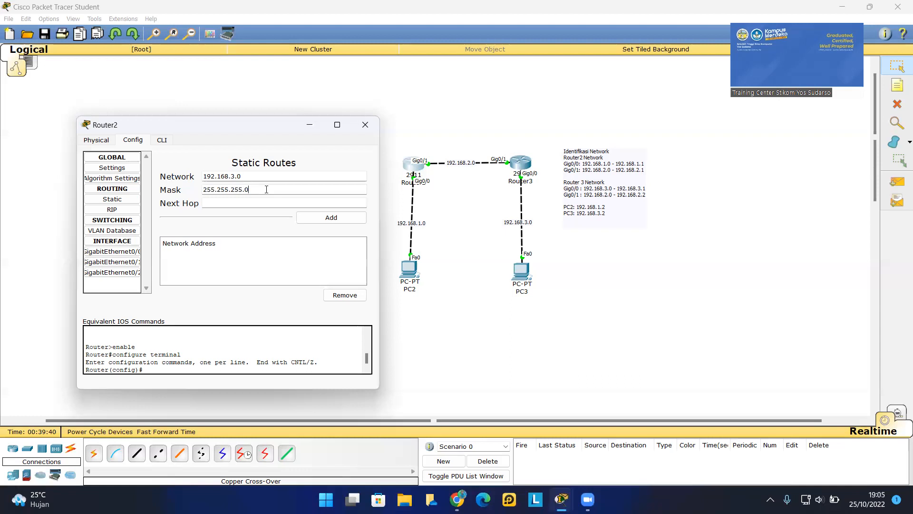
click(227, 201)
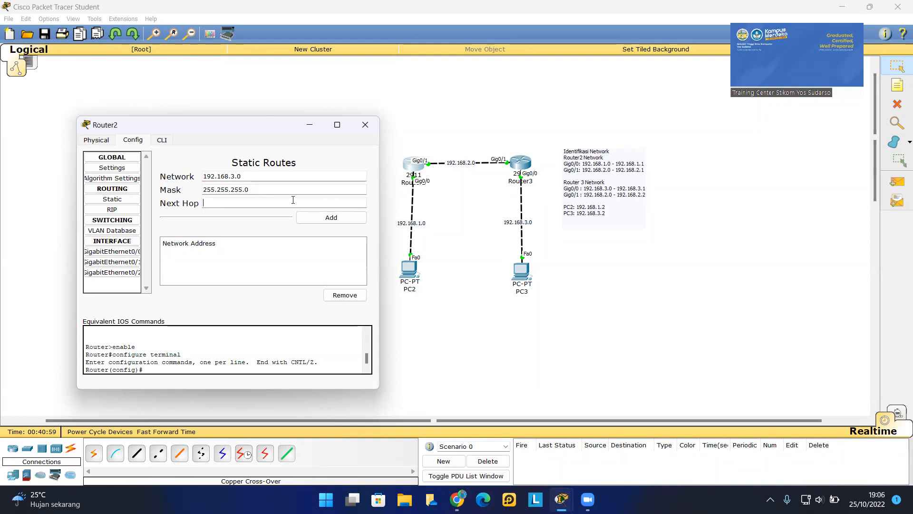
text(192.168.2.2)
click(340, 222)
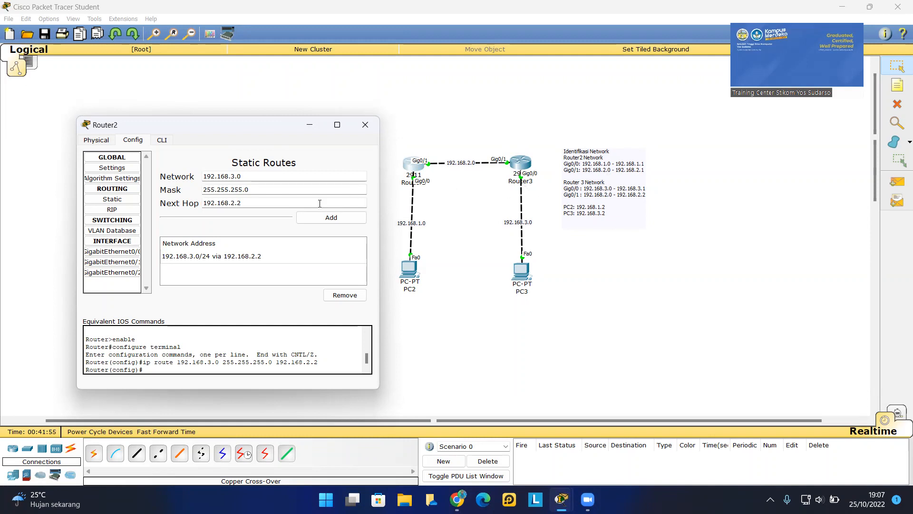
click(364, 125)
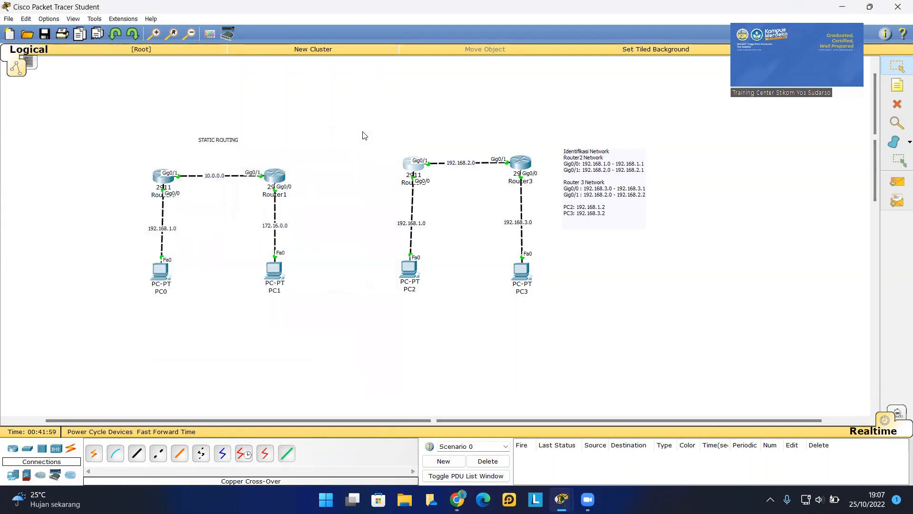
Step: Try to add a static route on Router3 to network 192.168.1.0, mask 255.255.255.0, with next hop 192.168.2.1
click(526, 165)
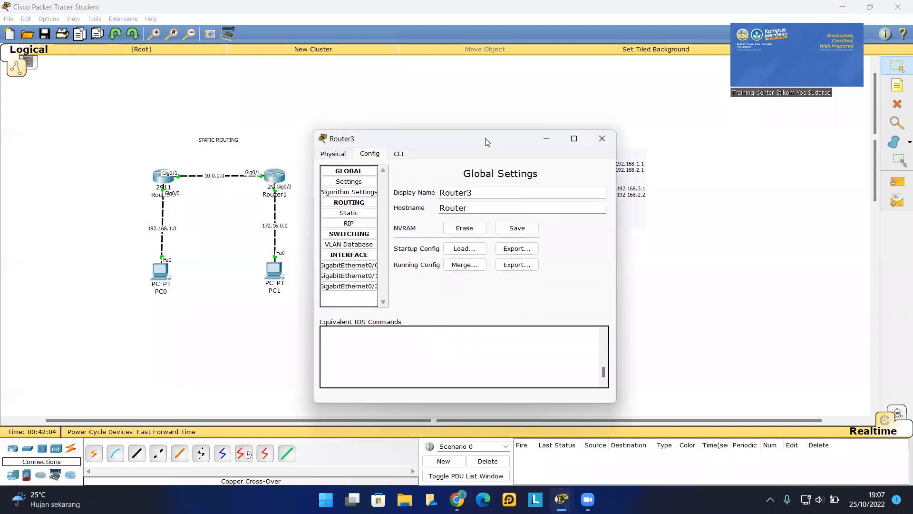
drag(487, 142, 214, 130)
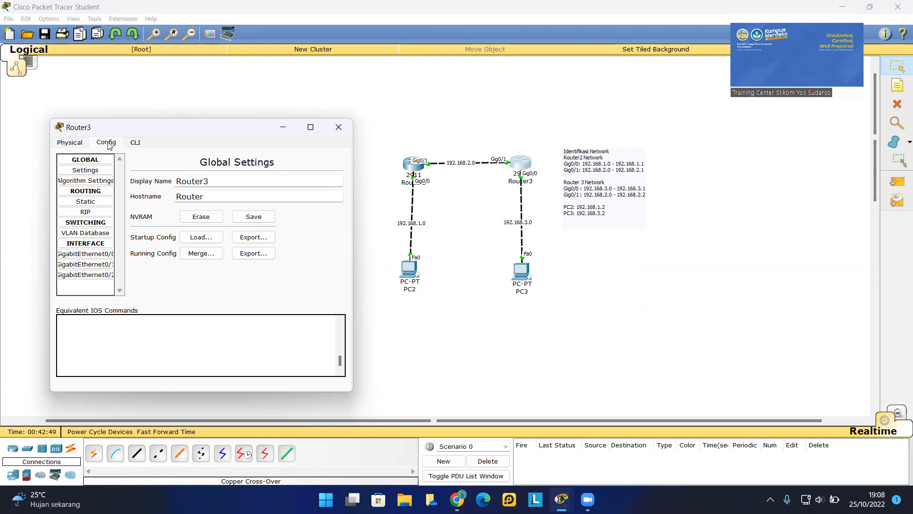
click(95, 203)
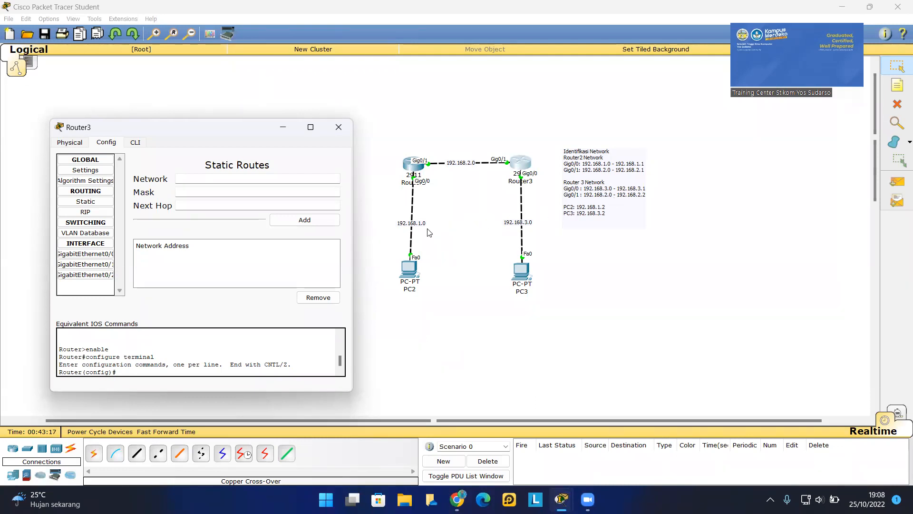
click(184, 178)
text(192.168.1.0)
click(228, 197)
text(2)
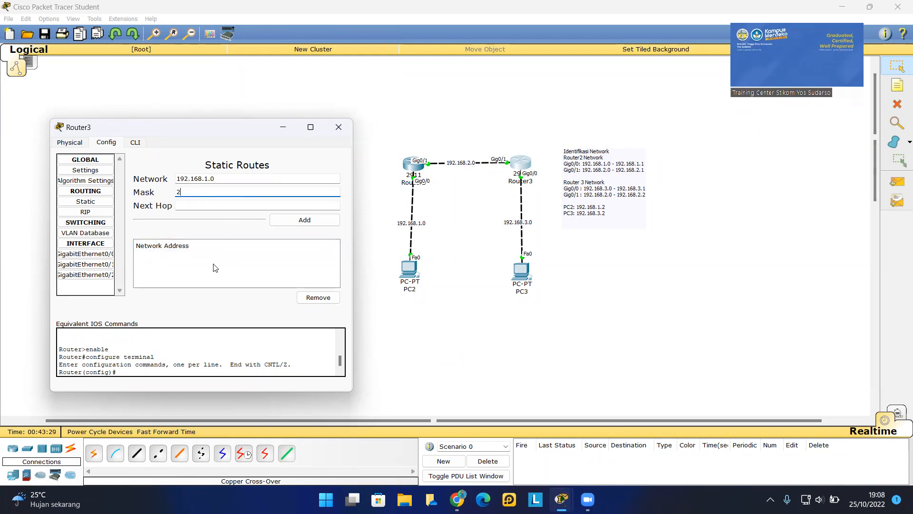
text(55.255.255.0)
click(220, 204)
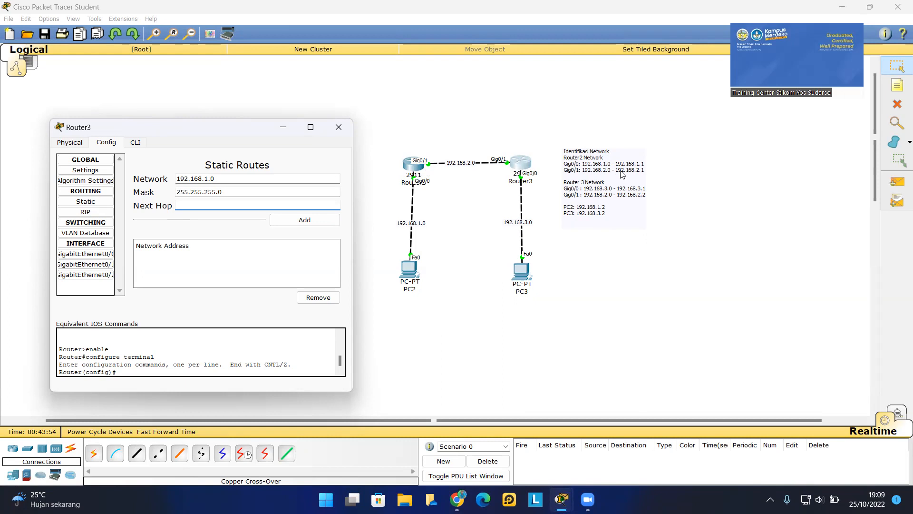
text(192.1)
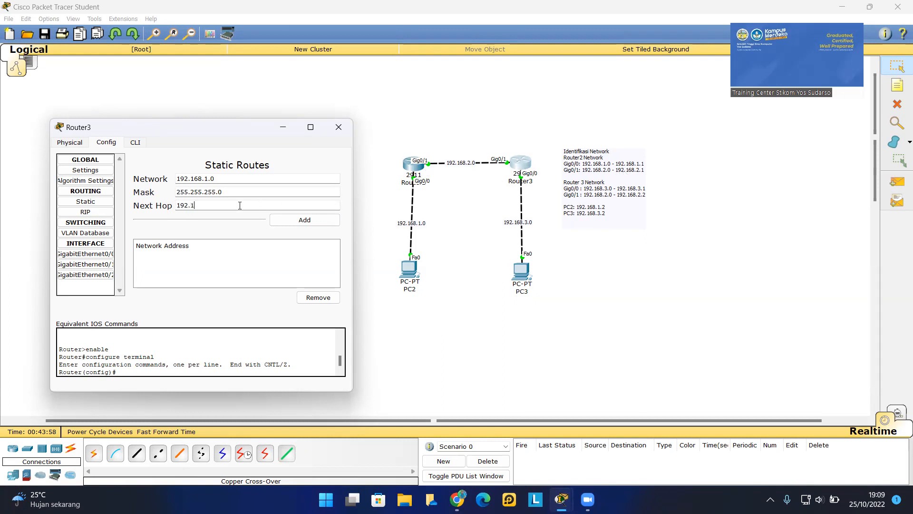
text(68.2.1)
click(291, 221)
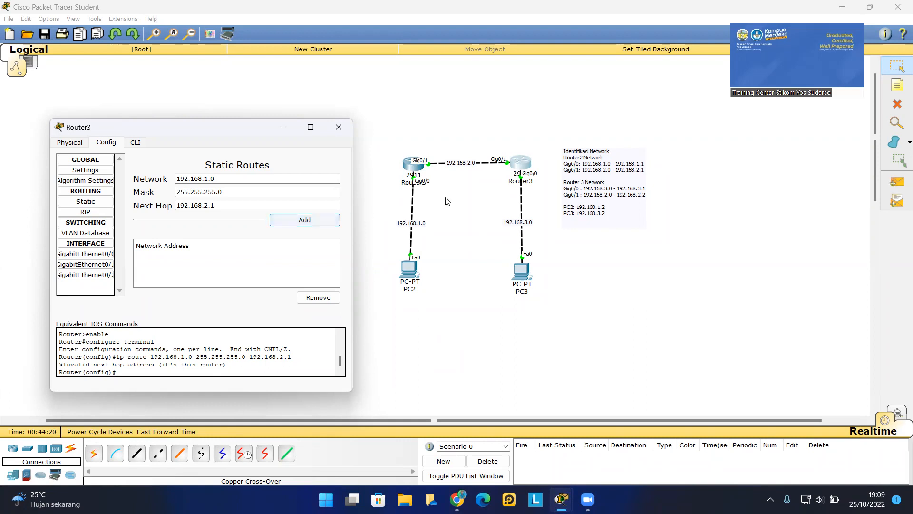
click(223, 206)
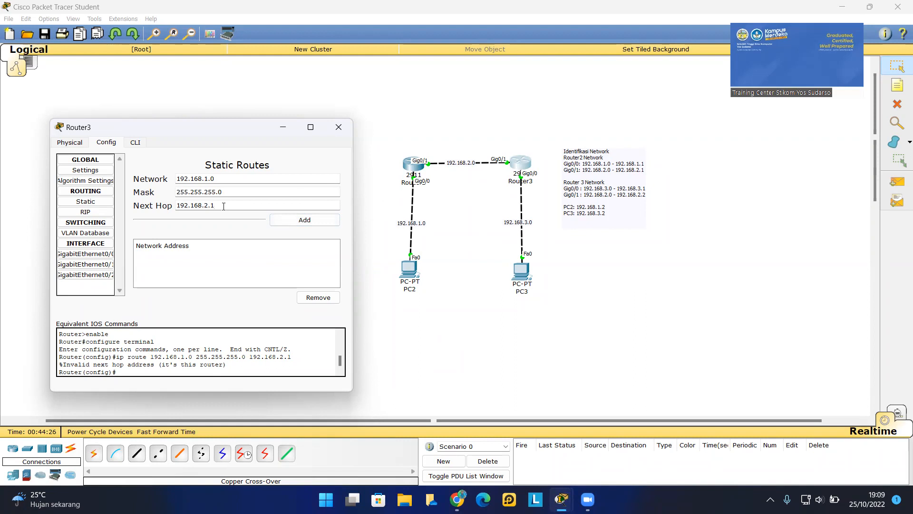
click(344, 128)
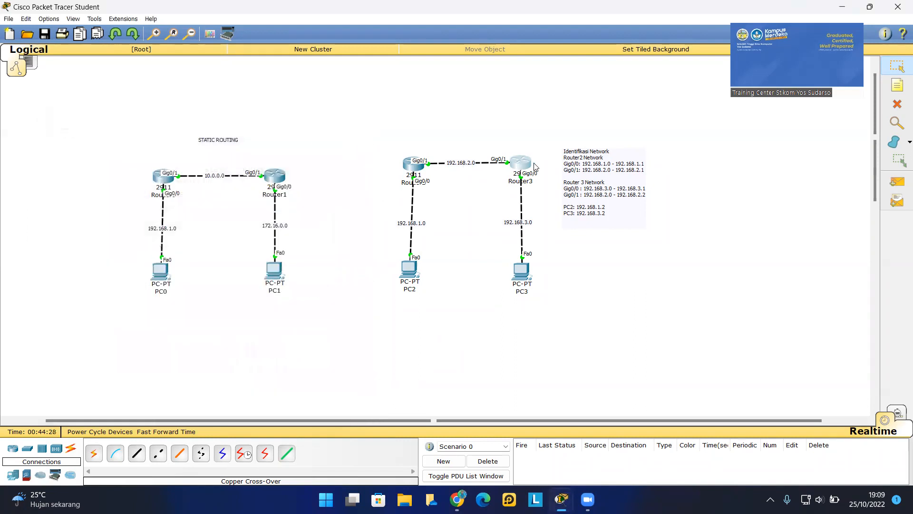
Step: Check the IP addresses assigned to GigabitEthernet0/1 on Router3 and on Router2
click(527, 165)
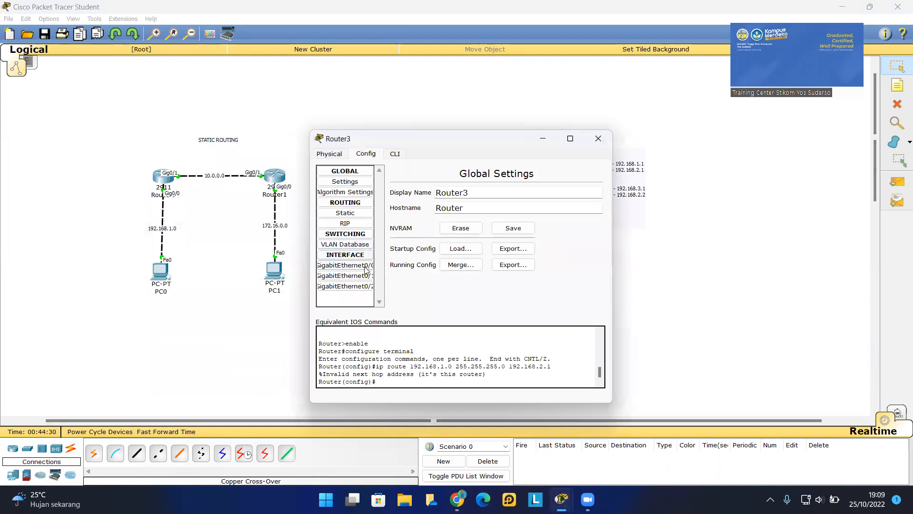
click(364, 276)
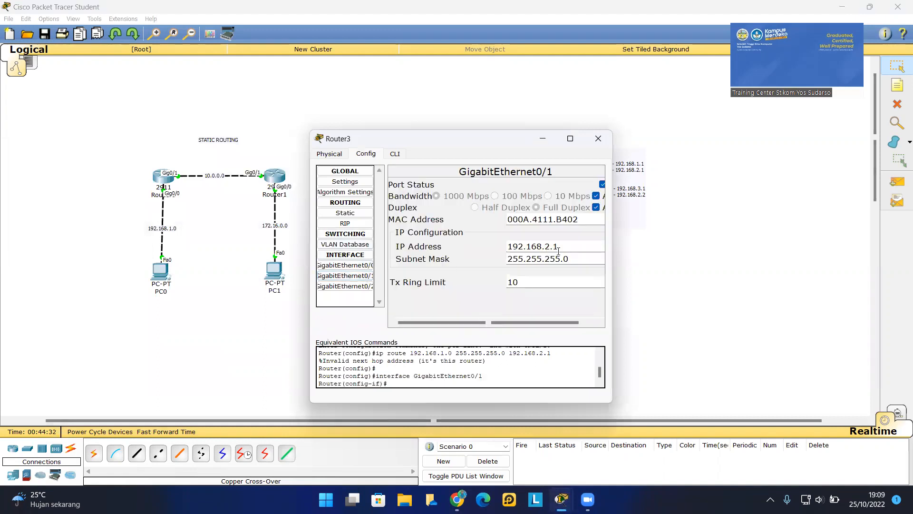
click(598, 139)
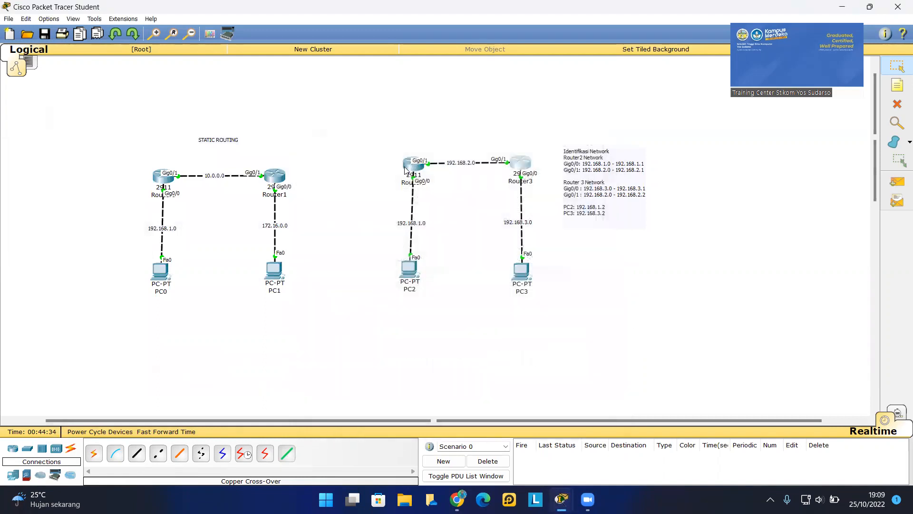
click(419, 169)
click(345, 276)
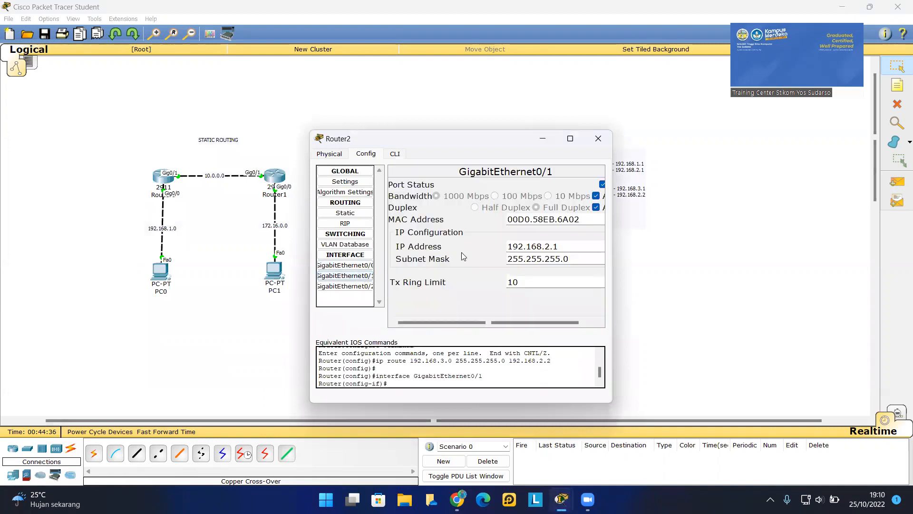
click(598, 138)
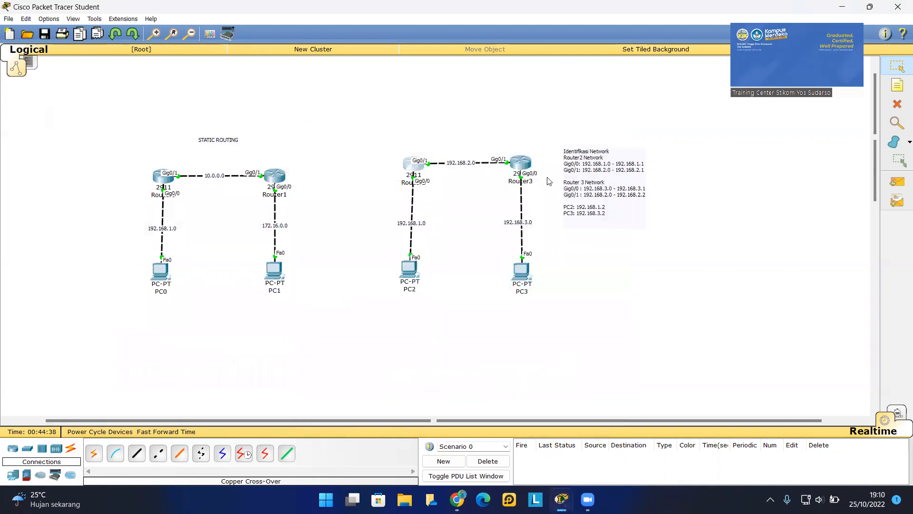
Step: Set the IP address of Router3's GigabitEthernet0/1 interface to 192.168.2.2 and close its settings
click(523, 169)
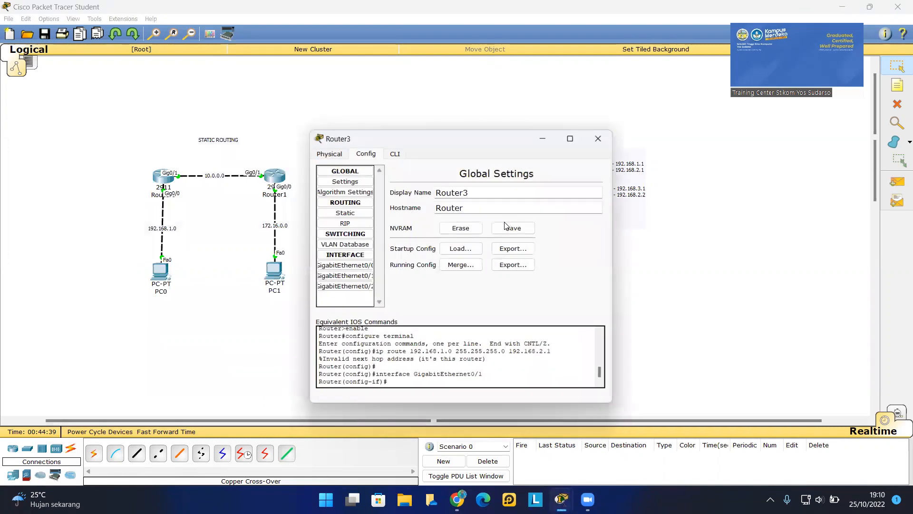
click(345, 276)
click(574, 248)
key(BackSpace)
text(2)
click(598, 139)
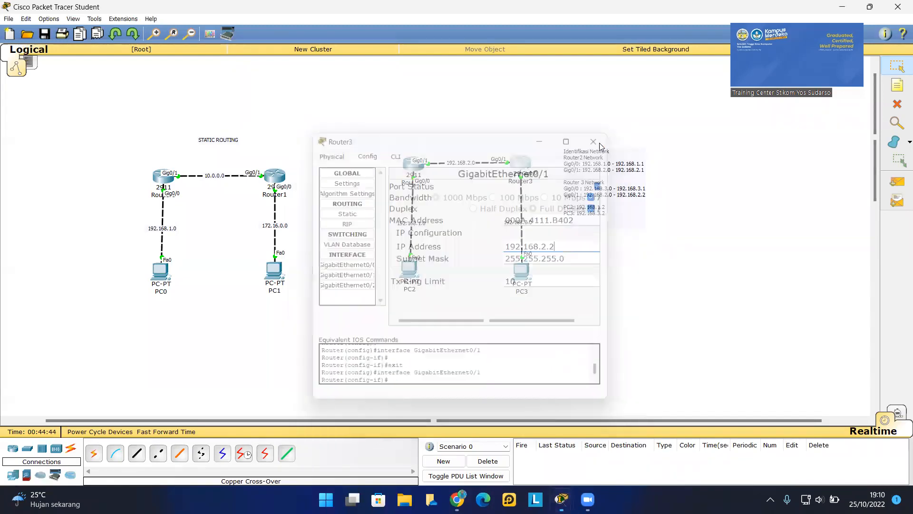
Step: Add a static route on Router3 to network 192.168.1.0, mask 255.255.255.0, with next hop 192.168.2.1
click(525, 166)
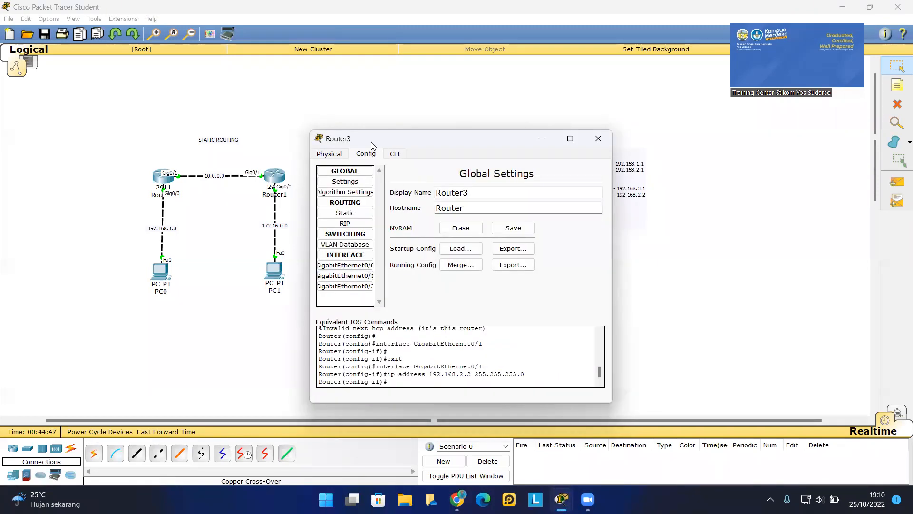
drag(371, 143, 98, 134)
click(71, 204)
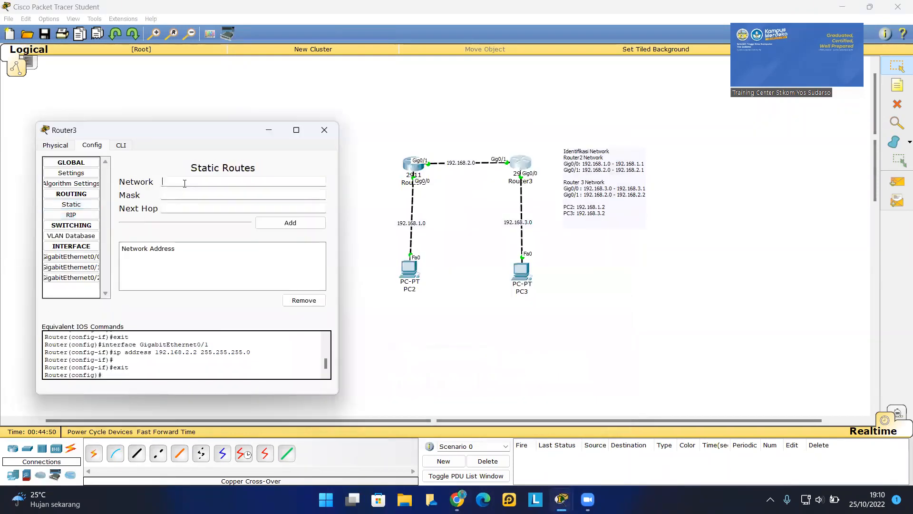
text(192.168.1.0)
key(Tab)
text(255.255.255.0)
key(Tab)
text(192.168.1)
key(BackSpace)
text(2.1)
click(296, 224)
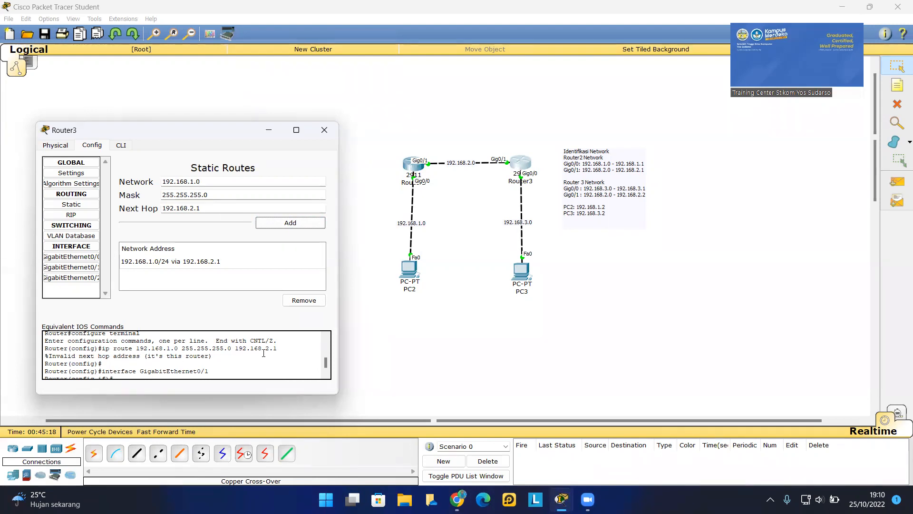
Step: Review the first route attempt in Router3's command log and compare it with the GigabitEthernet0/1 address
drag(265, 350, 278, 349)
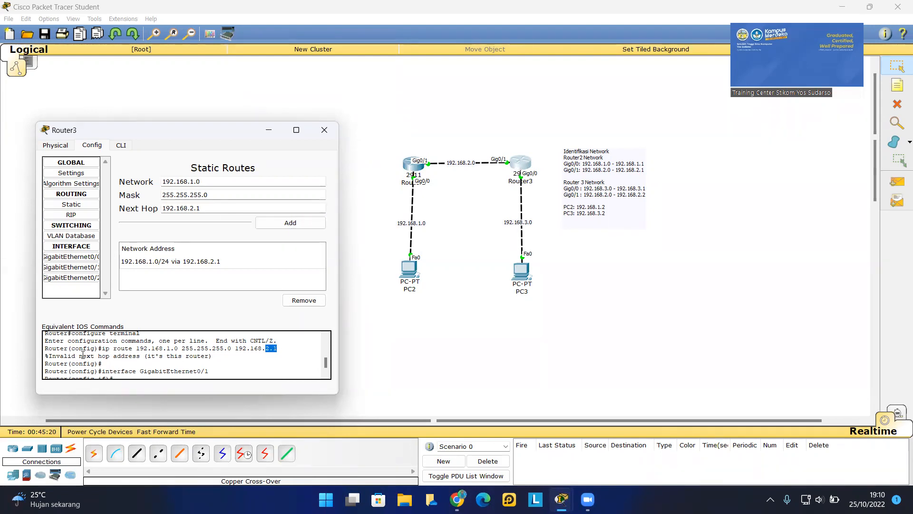
drag(46, 356, 141, 359)
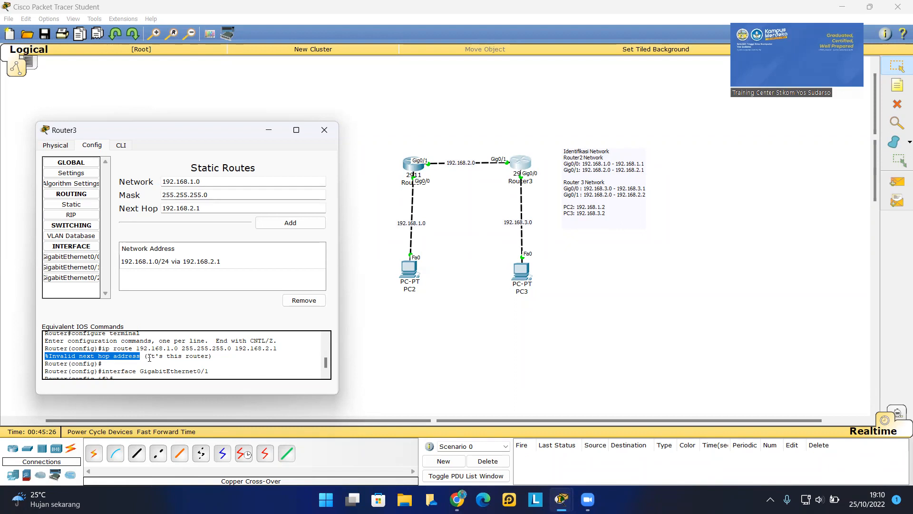
drag(148, 357, 210, 356)
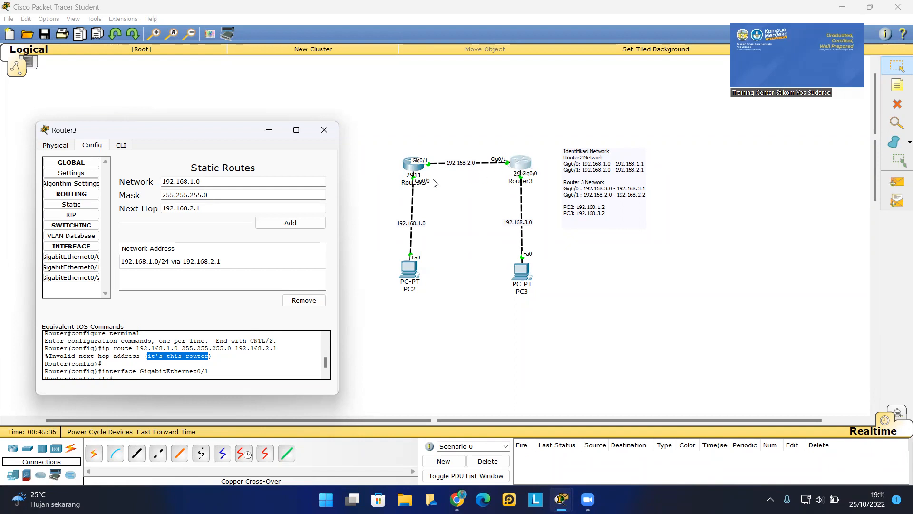
click(86, 267)
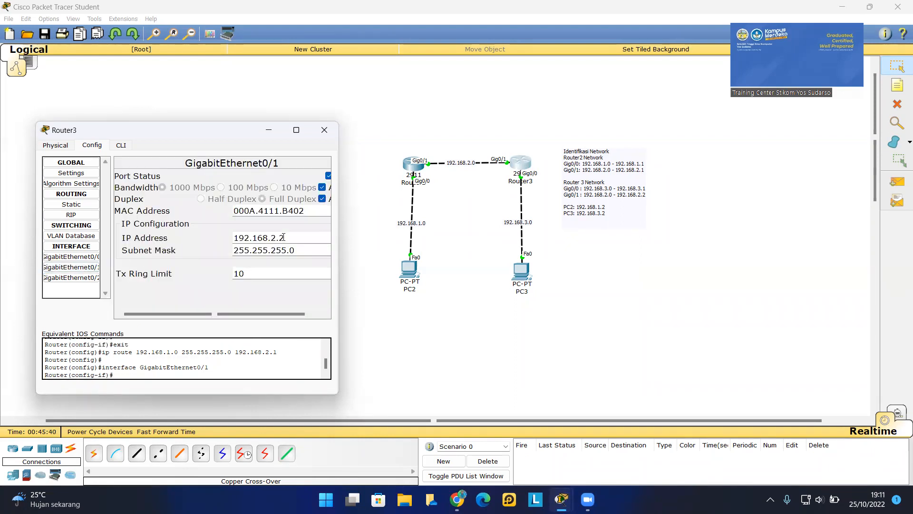
Step: Compare the GigabitEthernet0/1 IP address on Router2 with the one on Router3, closing Router2's window
click(411, 167)
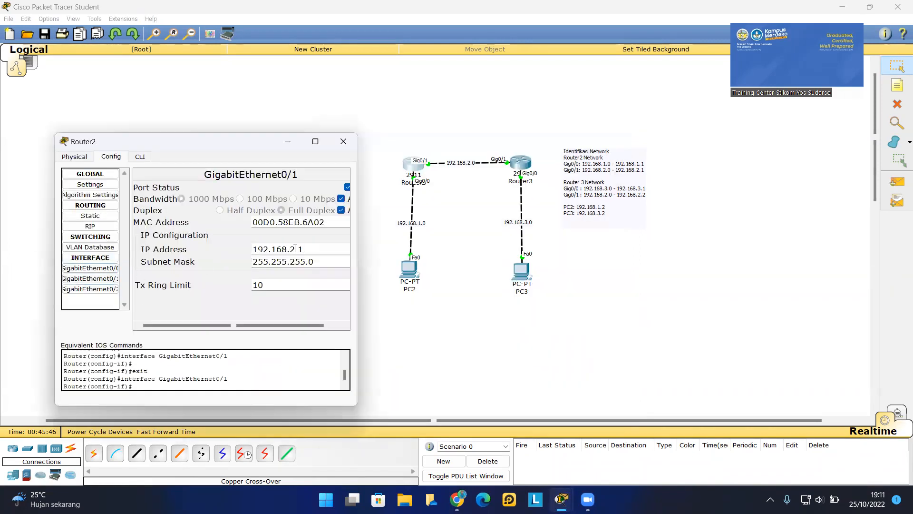
click(343, 141)
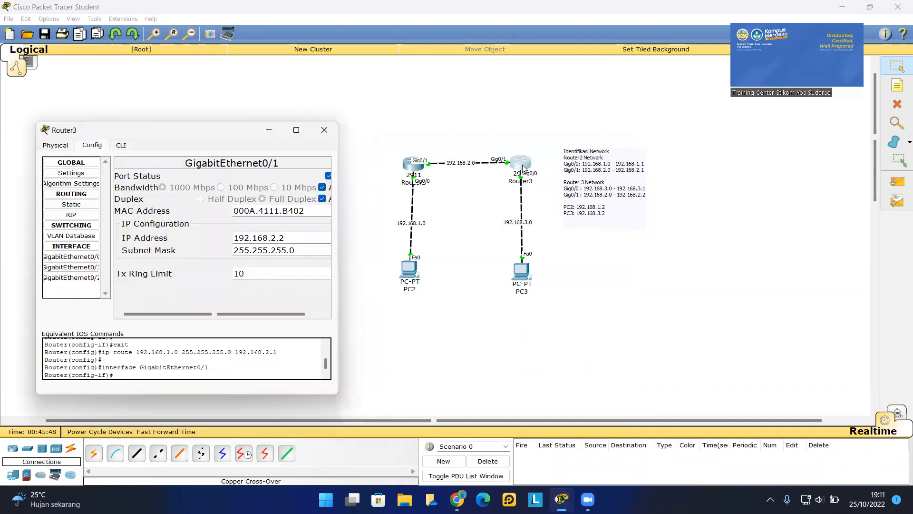
drag(208, 135, 186, 140)
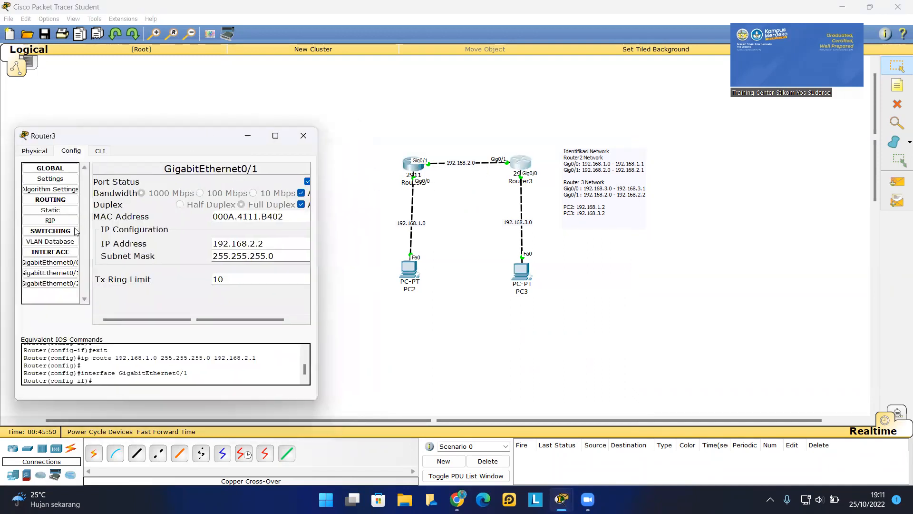
Step: Examine Router3's static route list and the command log's response to the first route attempt, and close the router's window
click(50, 209)
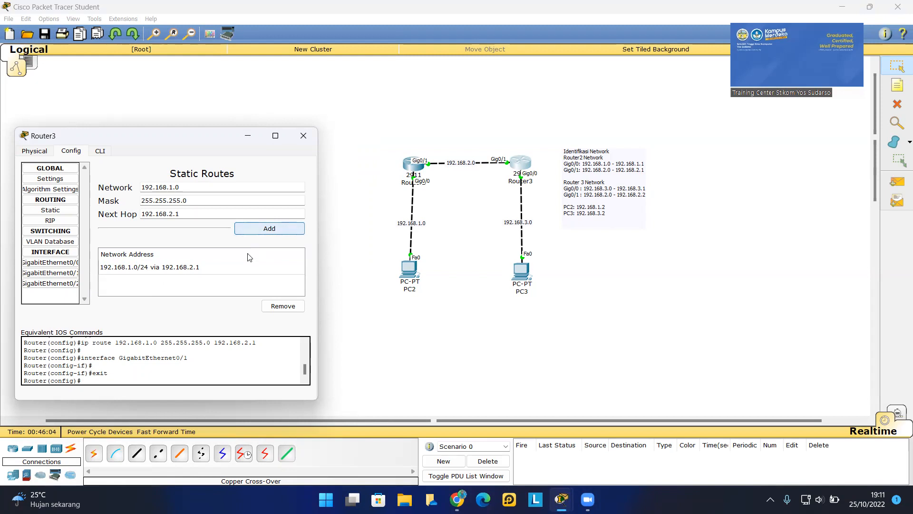
scroll(108, 366, up, 3)
scroll(108, 367, up, 3)
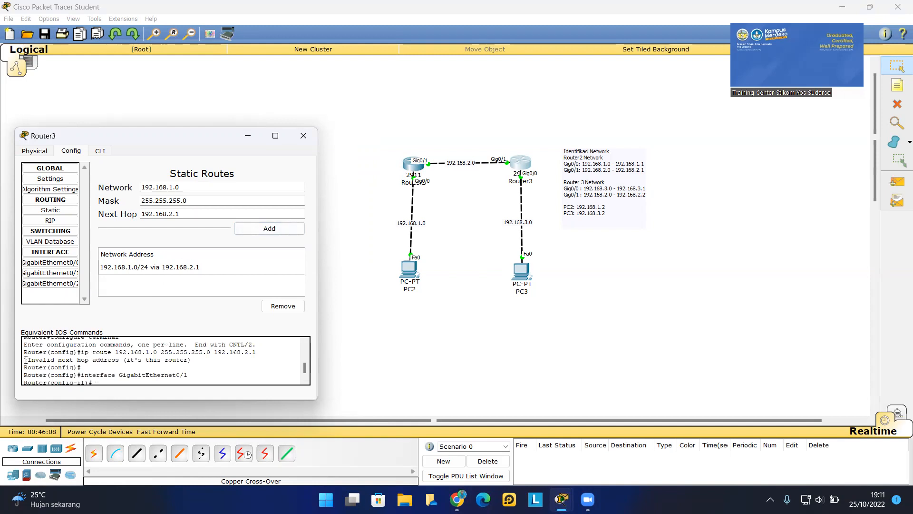
drag(24, 359, 196, 359)
click(196, 359)
click(304, 137)
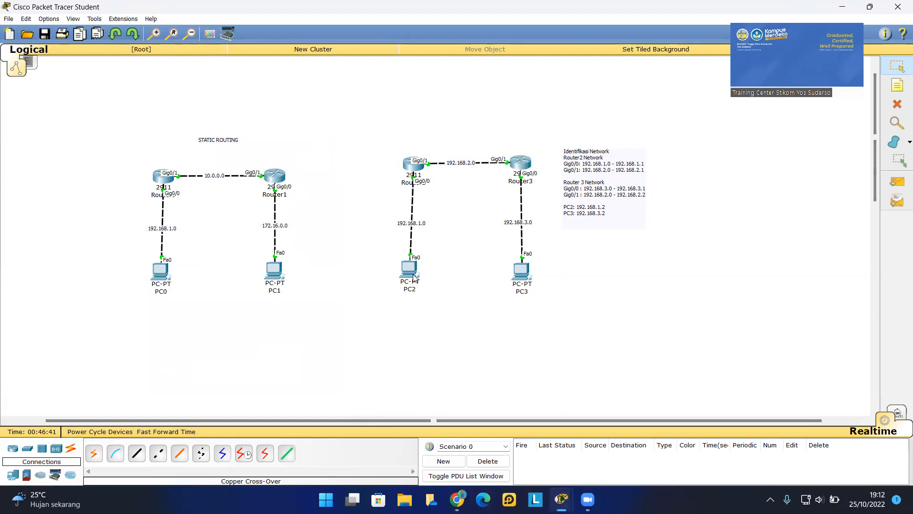
Step: Ping 192.168.3.2 from PC2's command prompt and examine the sent, received and lost packet counts
click(409, 271)
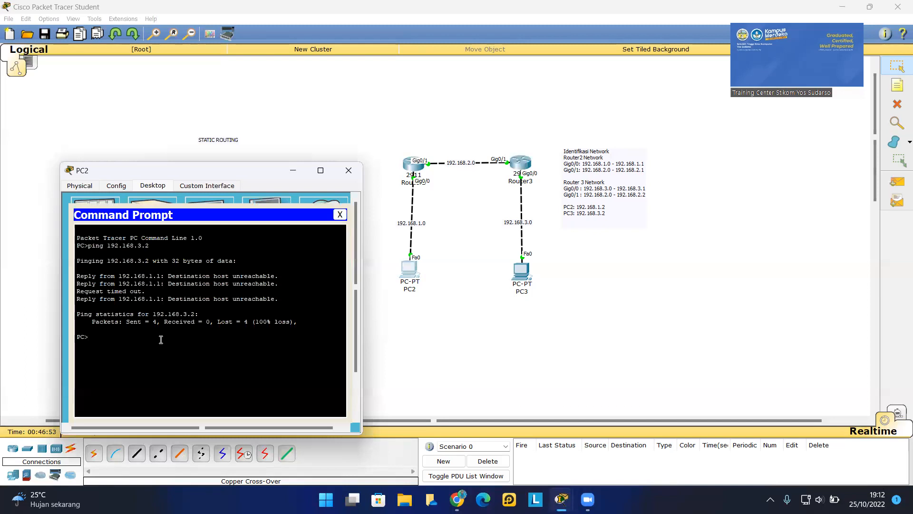
key(Up)
key(Return)
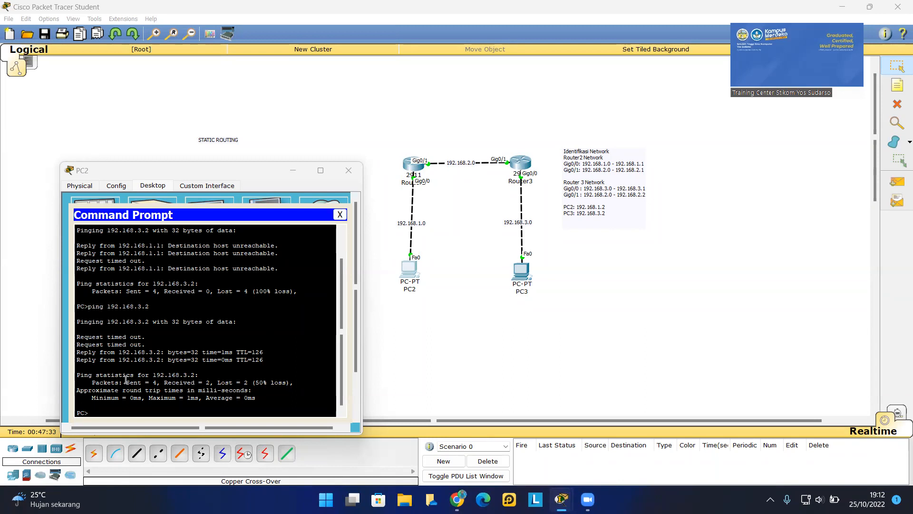
double_click(153, 383)
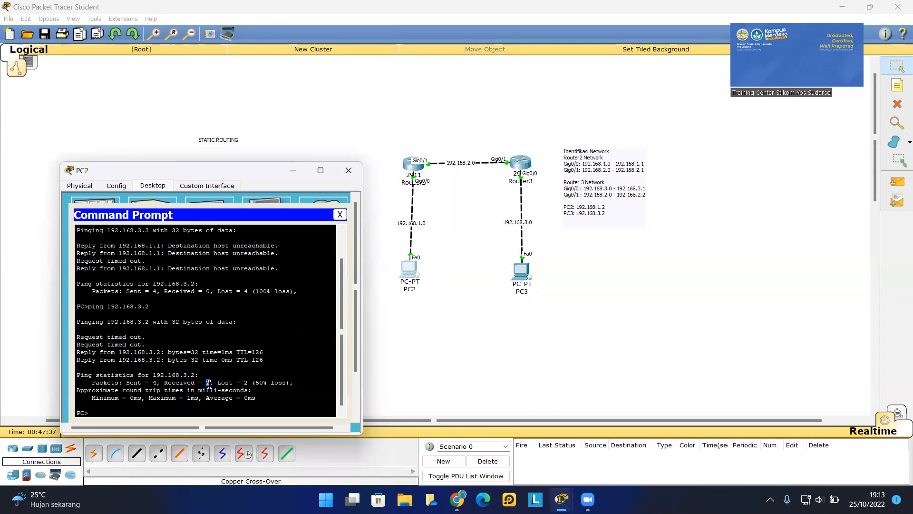
drag(244, 384, 249, 382)
double_click(206, 383)
click(211, 385)
Step: Repeat the ping to 192.168.3.2 from PC2, compare its replies with the previous attempt, and close PC2's window
key(Up)
key(Return)
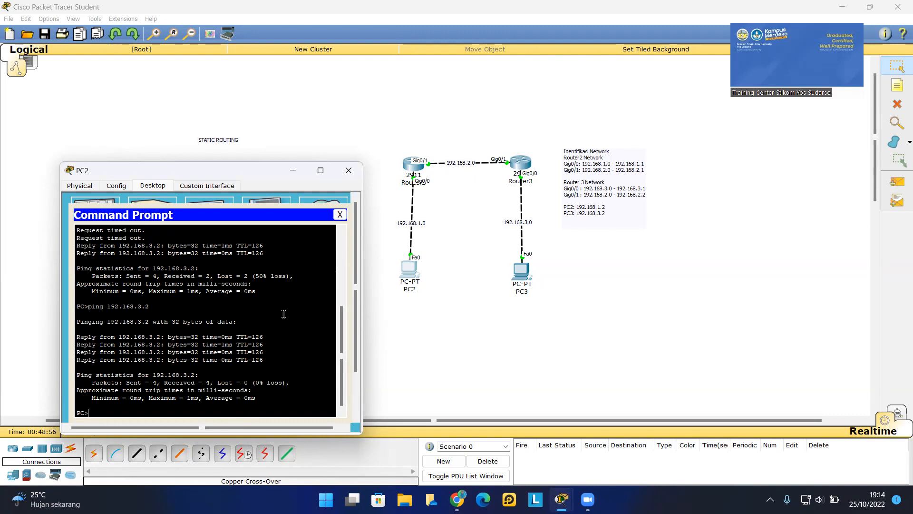
scroll(284, 314, down, 1)
scroll(284, 314, up, 1)
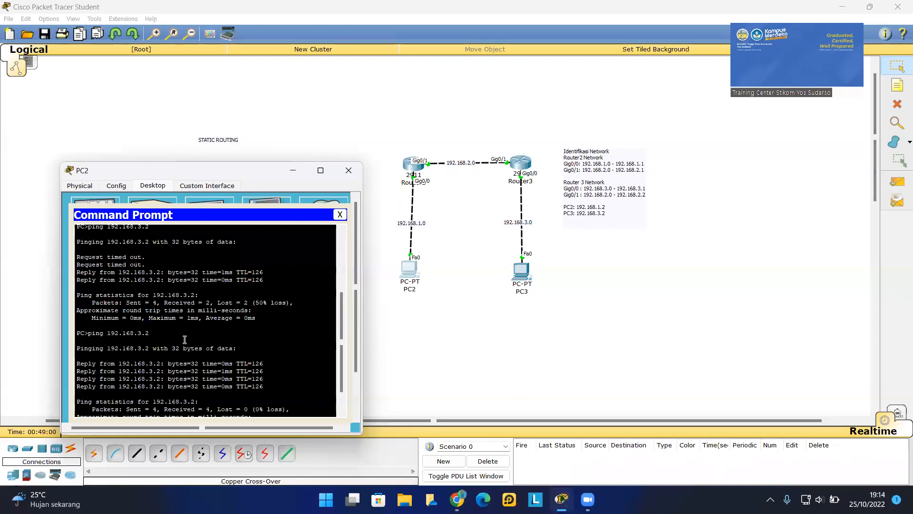
scroll(175, 343, down, 1)
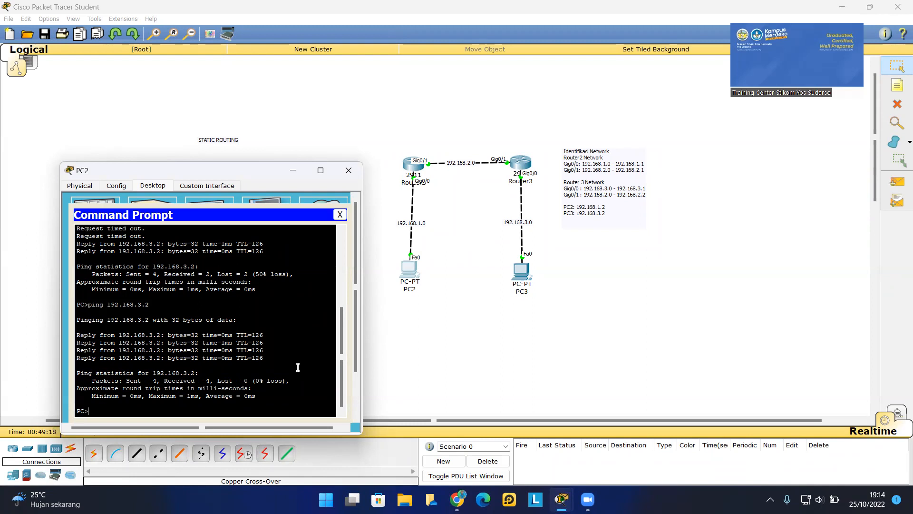
click(348, 170)
Step: Ping 192.168.1.2 from PC3's command prompt to test the connection to PC2
click(522, 271)
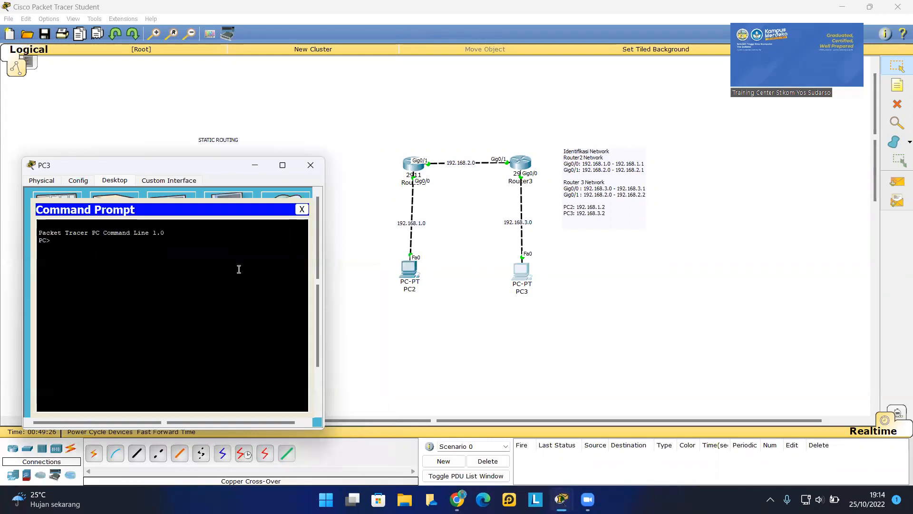
text(ing 192.168.1.2)
key(Return)
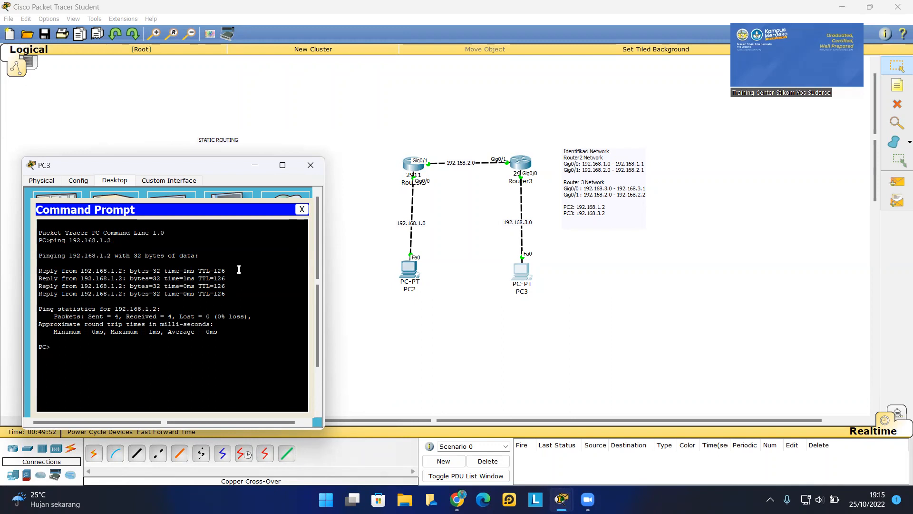
Step: Trace the route from PC3 to 192.168.1.2 with tracert
text(tracer)
key(BackSpace)
key(BackSpace)
text(t)
text(192.168.1.2)
key(Return)
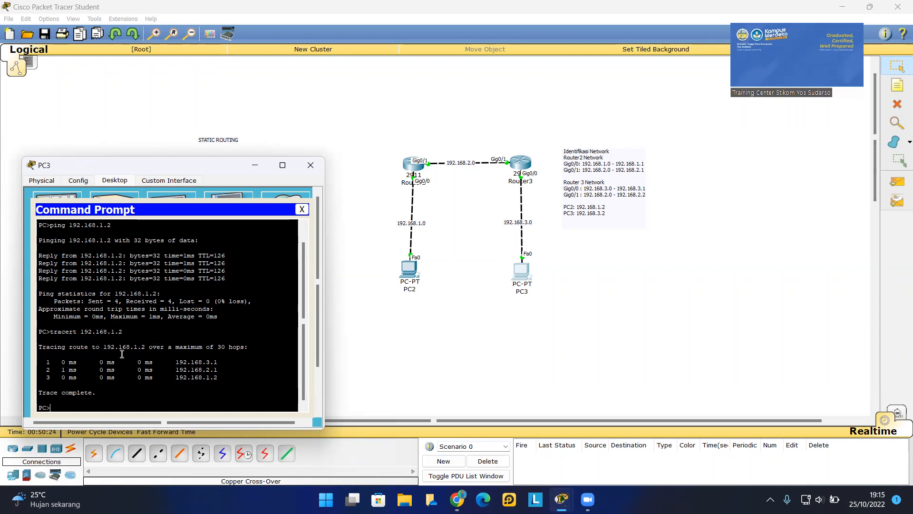
Step: Examine each hop in PC3's trace output against the topology and close PC3's window
drag(47, 362, 222, 360)
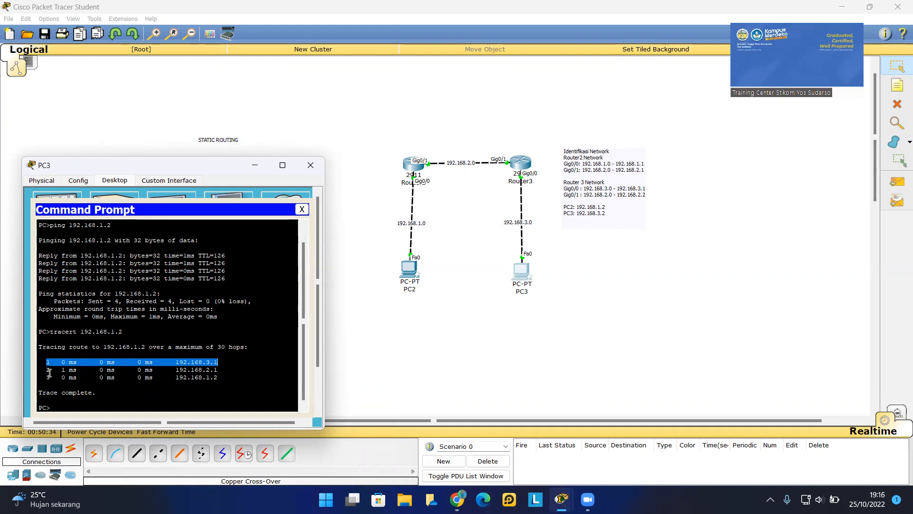
drag(46, 370, 217, 369)
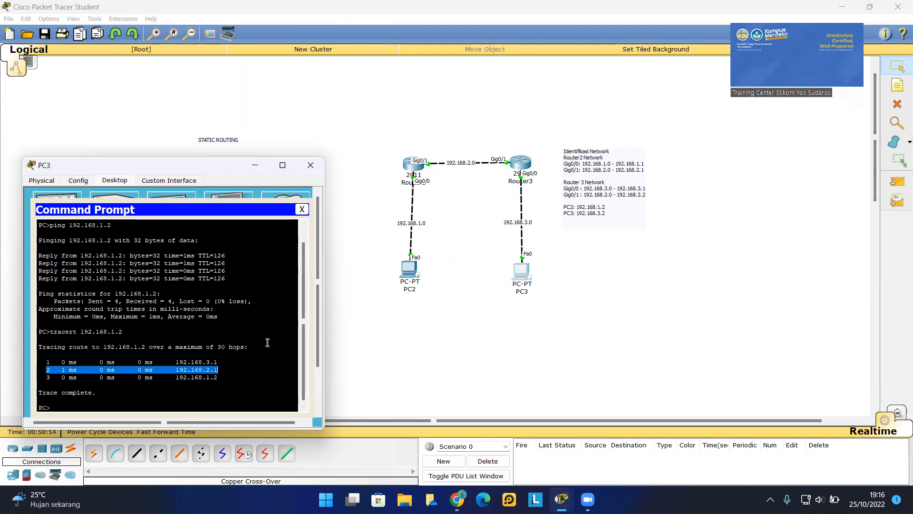
drag(219, 369, 47, 367)
drag(221, 377, 42, 379)
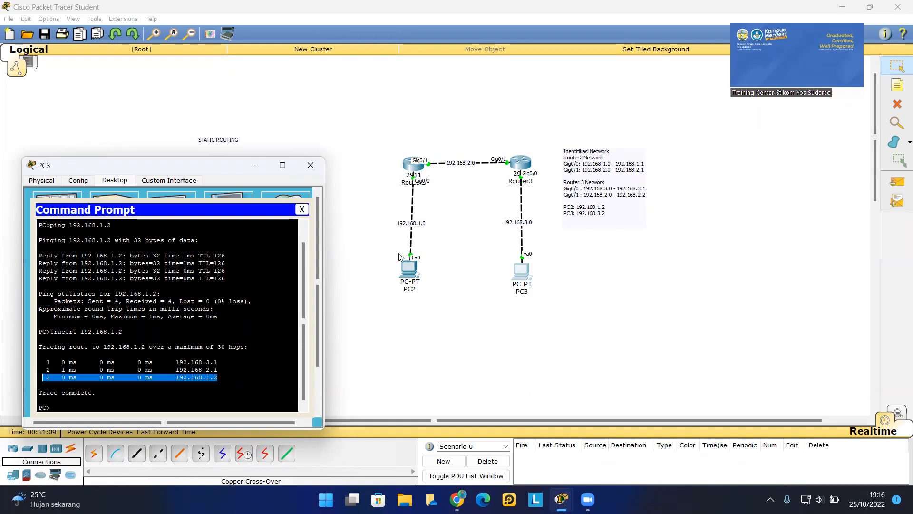
click(224, 379)
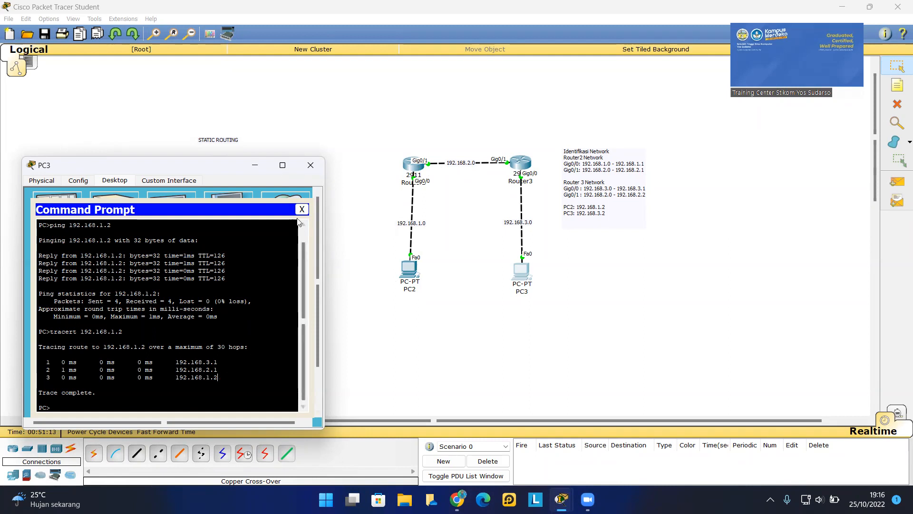
click(320, 164)
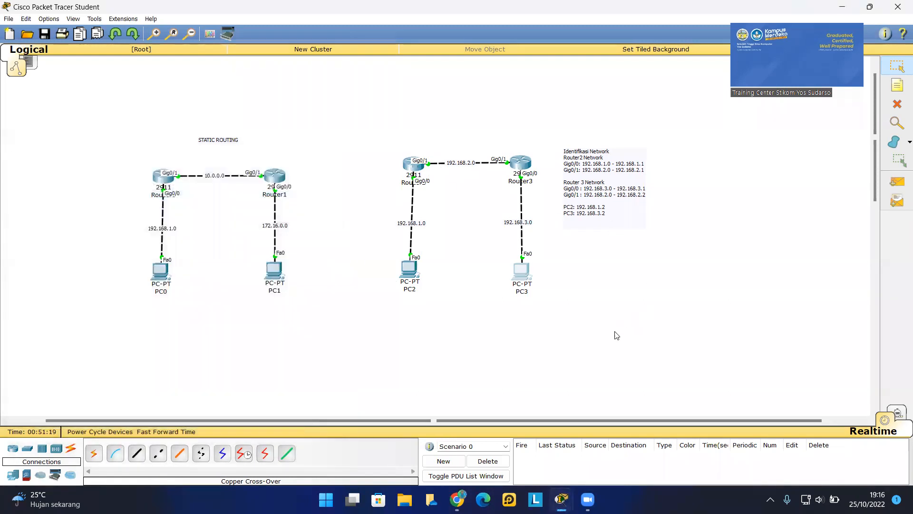